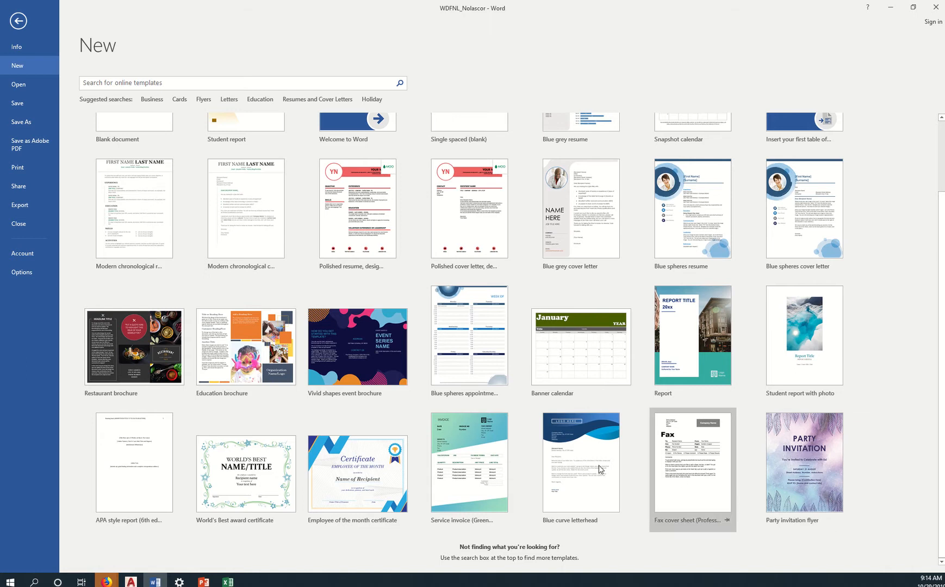
Look through the available document templates and create a new blank document.
{"action": "scroll", "coordinate": [473, 434], "scroll_direction": "up", "scroll_amount": 2}
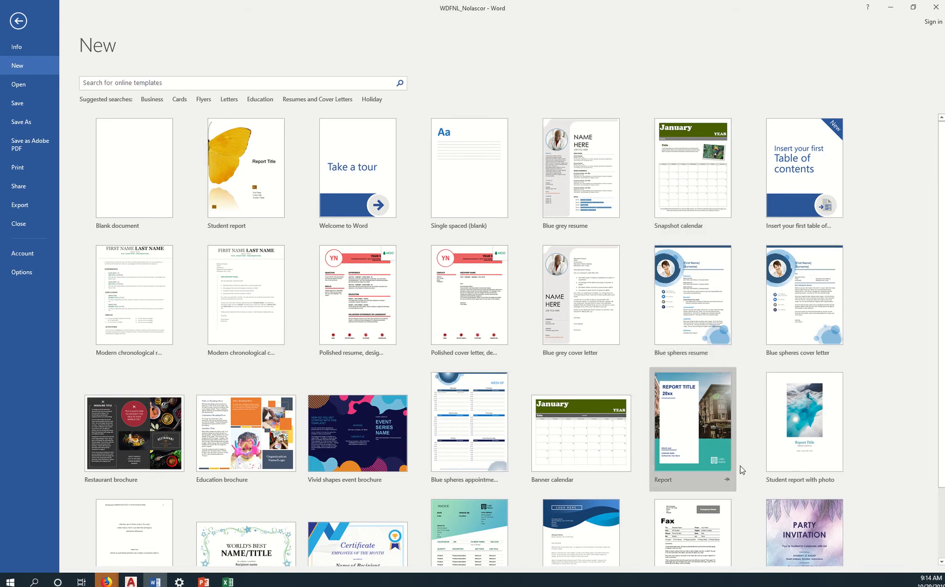
{"action": "scroll", "coordinate": [375, 359], "scroll_direction": "down", "scroll_amount": 2}
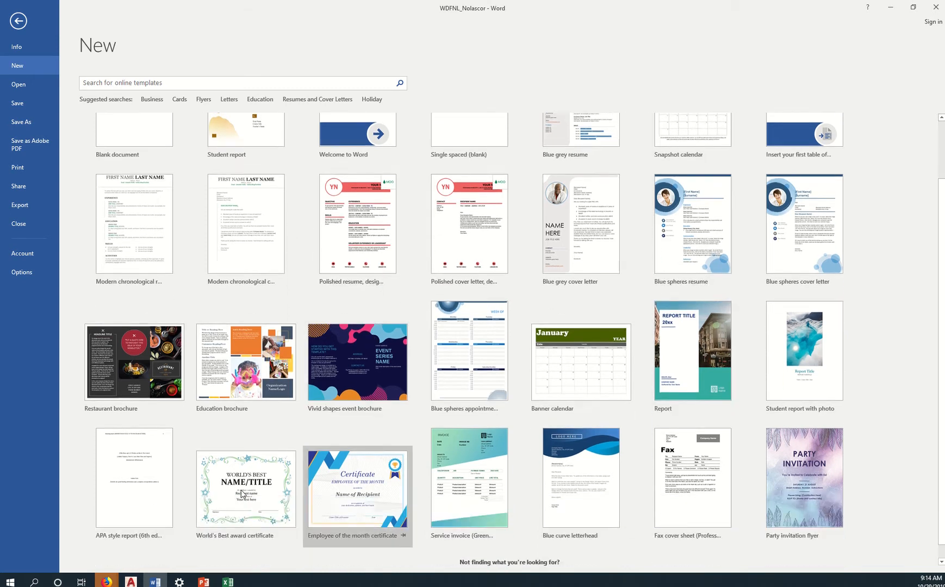
{"action": "scroll", "coordinate": [566, 356], "scroll_direction": "up", "scroll_amount": 2}
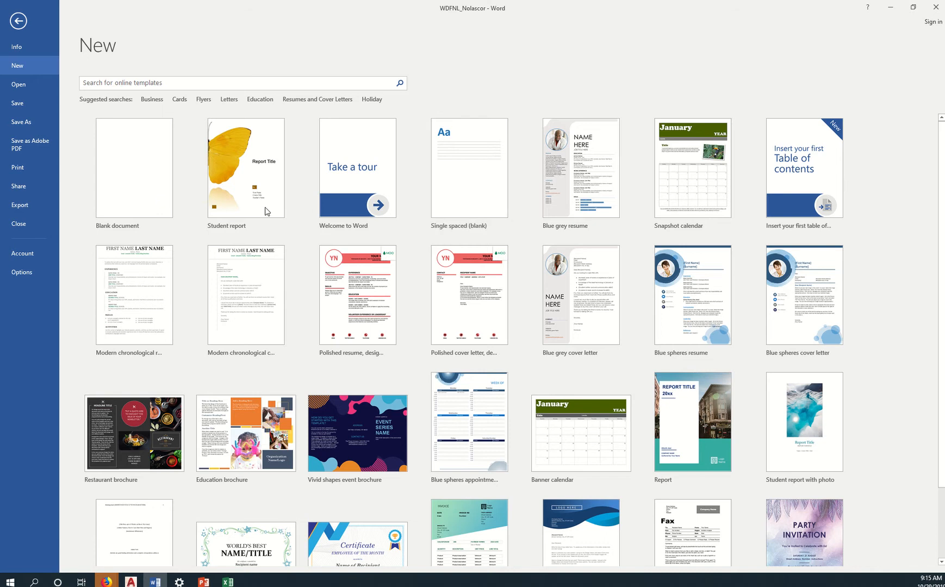
{"action": "left_click", "coordinate": [147, 180]}
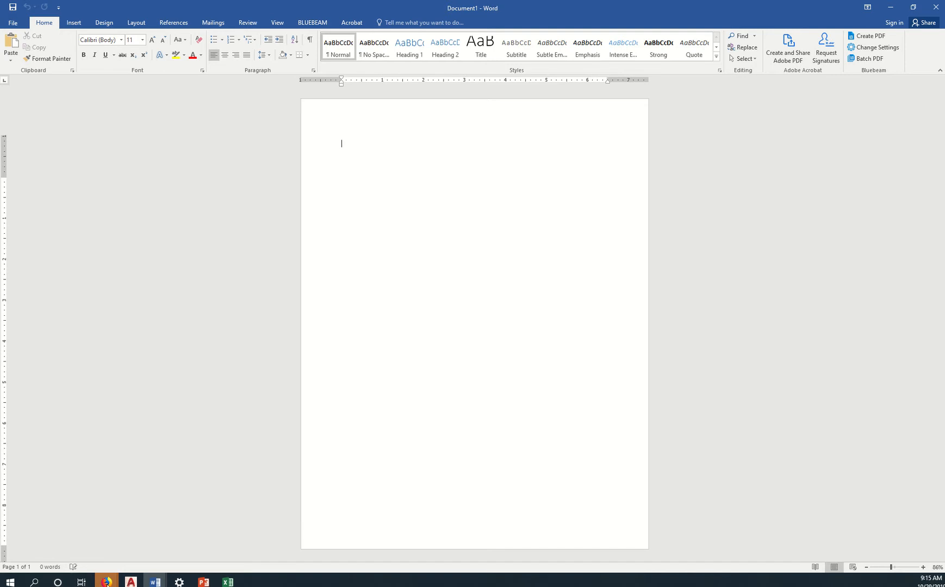
Switch to the course schedule in Firefox, open the week 2 Term Project link, and bring up the CAD Term Project presentation in PowerPoint.
{"action": "mouse_move", "coordinate": [106, 580]}
{"action": "left_click", "coordinate": [373, 538]}
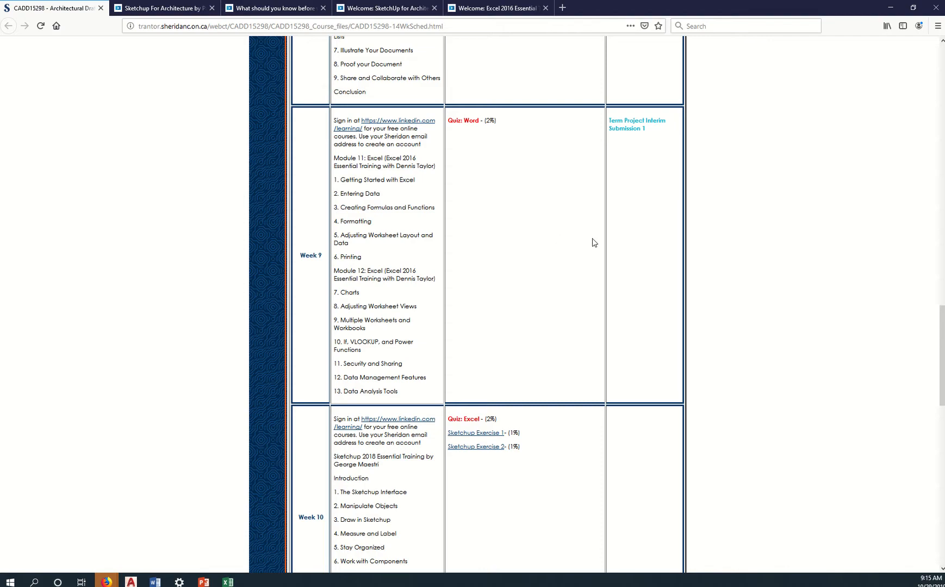
{"action": "scroll", "coordinate": [592, 238], "scroll_direction": "up", "scroll_amount": 10}
{"action": "scroll", "coordinate": [592, 245], "scroll_direction": "up", "scroll_amount": 10}
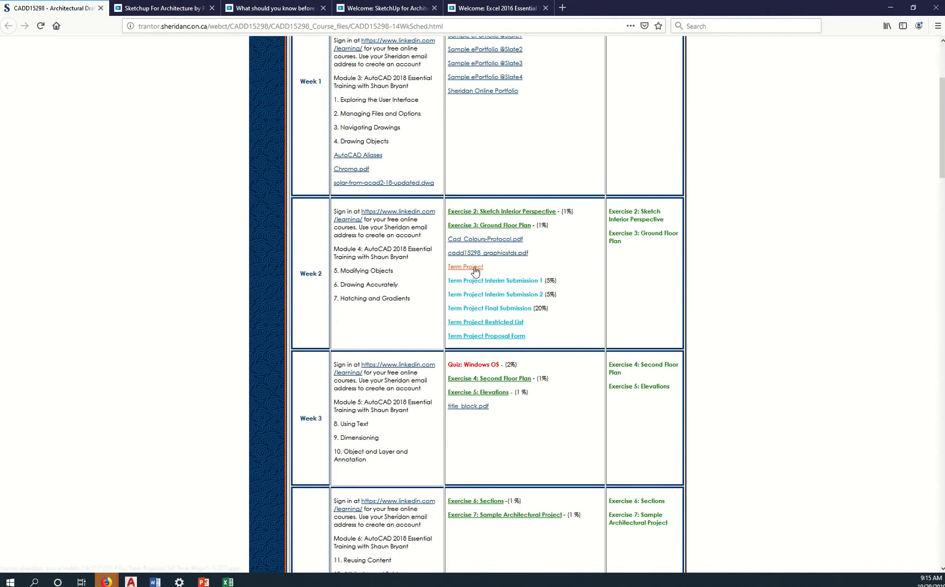
{"action": "left_click", "coordinate": [472, 270]}
{"action": "mouse_move", "coordinate": [202, 582]}
{"action": "left_click", "coordinate": [162, 544]}
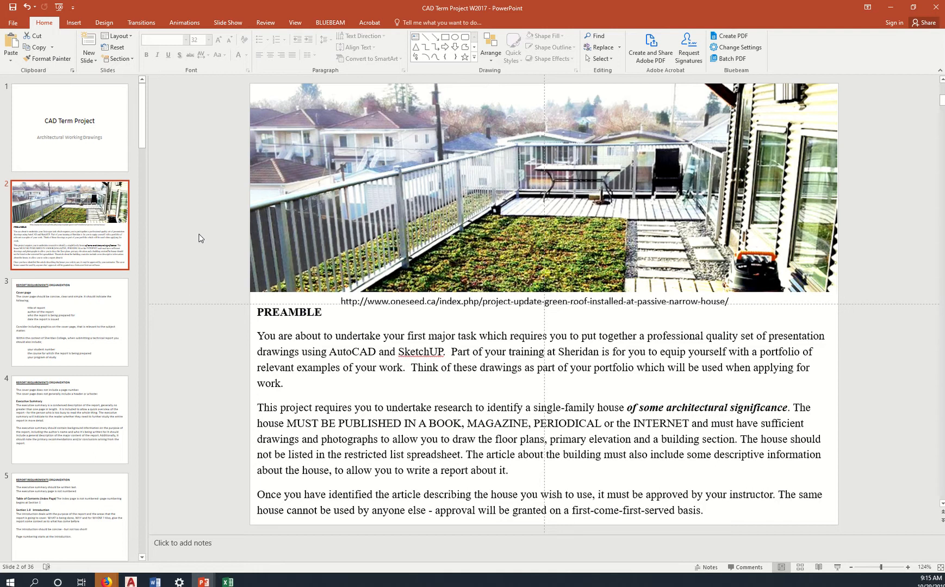
Copy slide 3's text from the Cover page heading through "date the report is issued" into the blank Word document.
{"action": "left_click", "coordinate": [68, 145]}
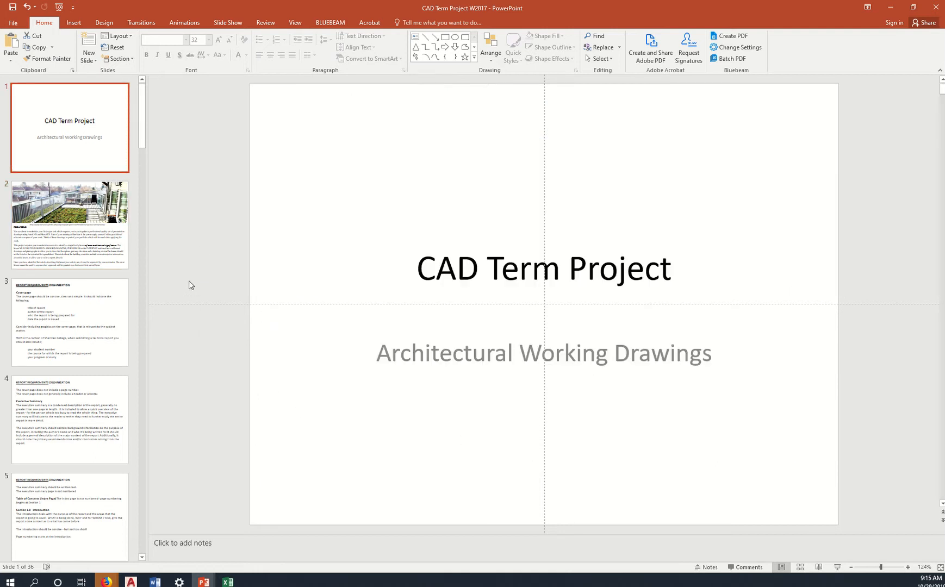
{"action": "left_click", "coordinate": [104, 232]}
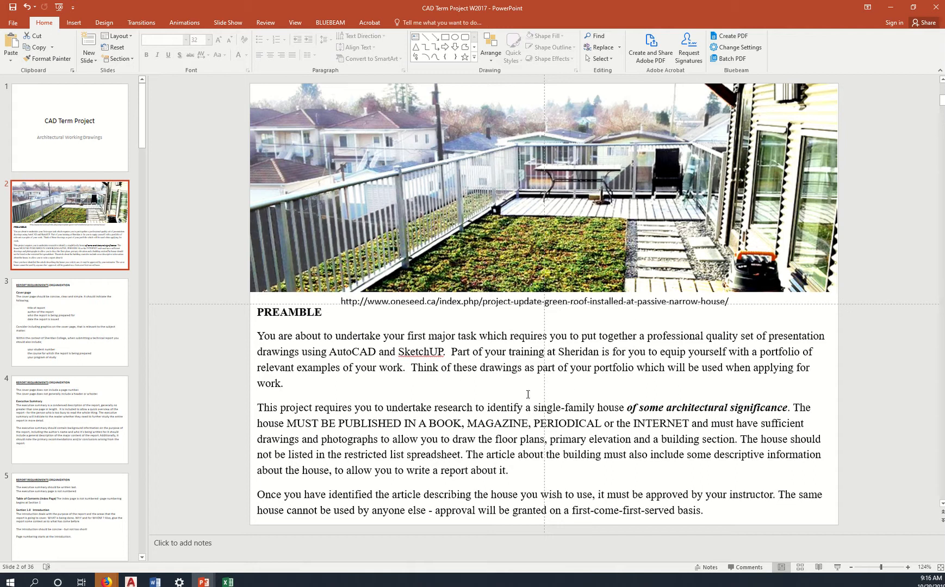
{"action": "scroll", "coordinate": [527, 394], "scroll_direction": "down", "scroll_amount": 2}
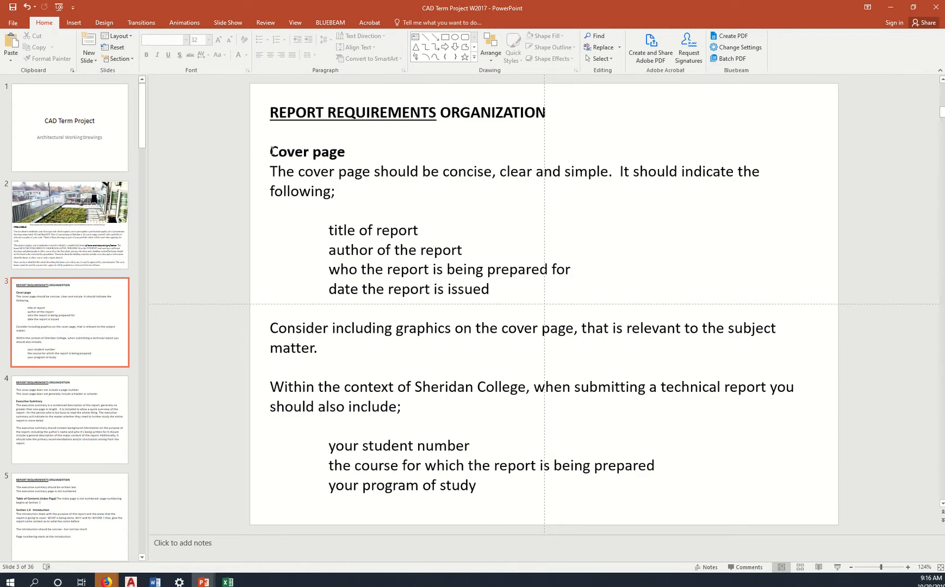
{"action": "mouse_move", "coordinate": [271, 152]}
{"action": "left_mouse_down"}
{"action": "mouse_move", "coordinate": [397, 160]}
{"action": "mouse_move", "coordinate": [471, 215]}
{"action": "mouse_move", "coordinate": [505, 289]}
{"action": "left_mouse_up"}
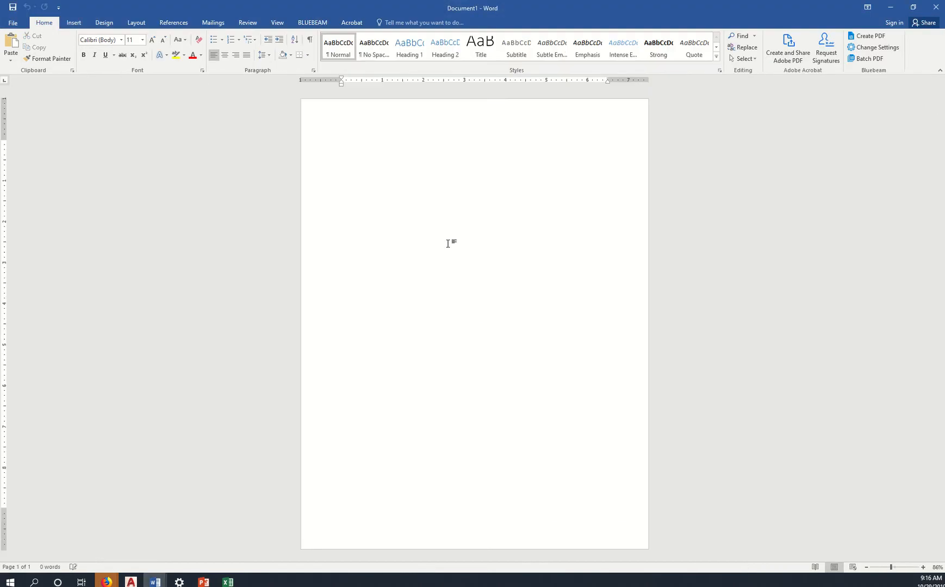
{"action": "type", "text": "Cover page The cover page should be concise, clear and simple.  It should indicate the following: title of report author of the report who the report is being prepared for date the report is issued"}
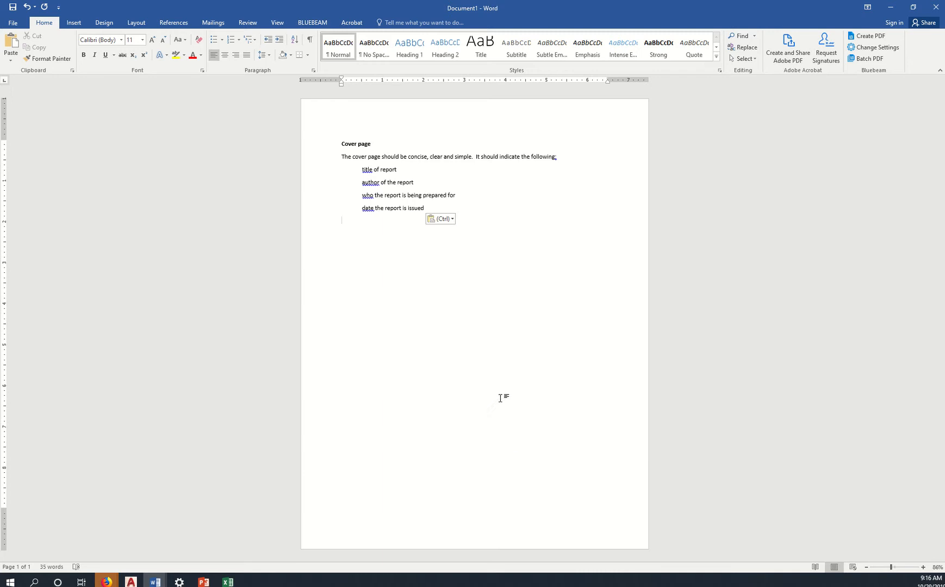
Highlight the Cover page heading and all of the pasted requirement lines in yellow.
{"action": "left_click_drag", "start_coordinate": [426, 208], "coordinate": [342, 156]}
{"action": "left_click", "coordinate": [382, 145]}
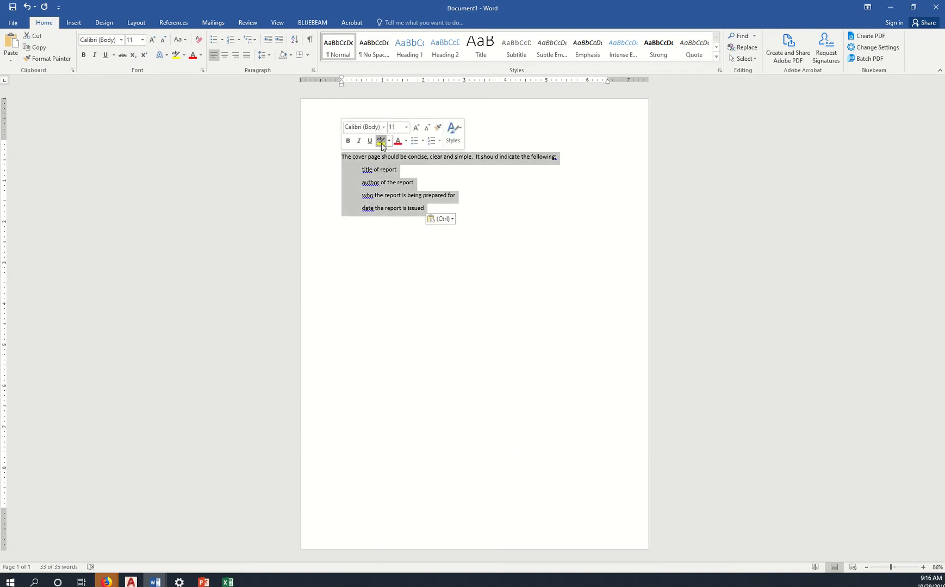
{"action": "left_click", "coordinate": [402, 246]}
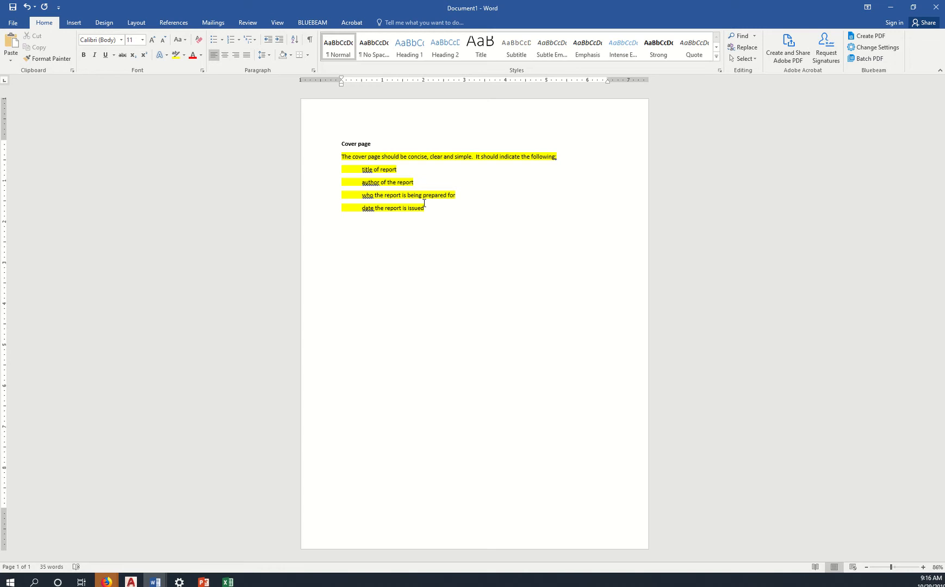
{"action": "left_click_drag", "start_coordinate": [433, 209], "coordinate": [339, 145]}
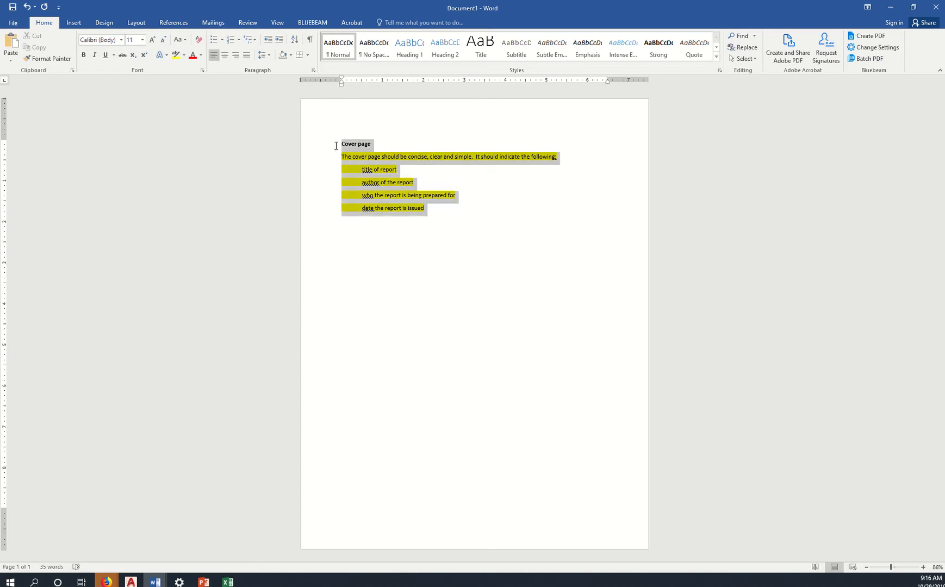
{"action": "left_click", "coordinate": [375, 129]}
{"action": "left_click", "coordinate": [480, 234]}
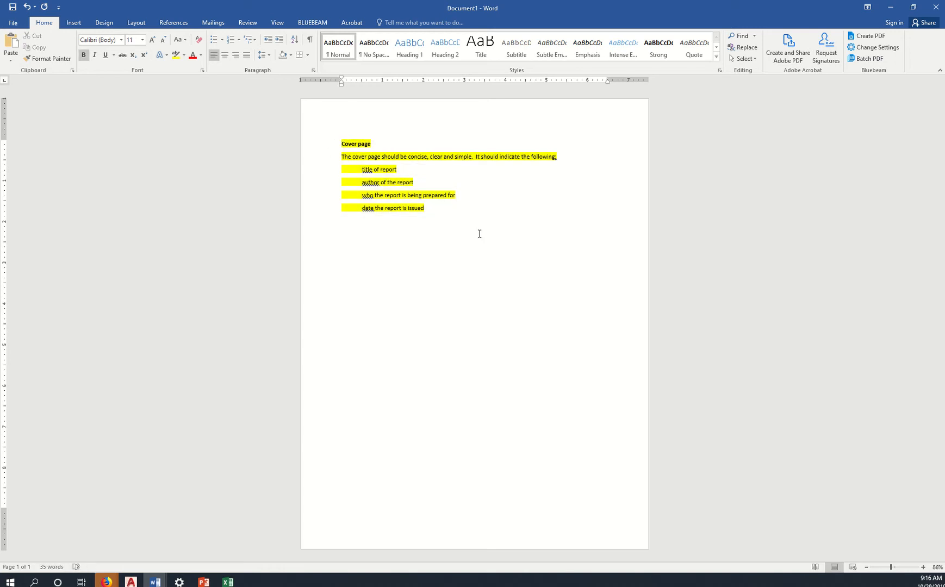
Insert a preset text box with placeholder text and move it below the highlighted list, toward the page's right side.
{"action": "left_click", "coordinate": [451, 205]}
{"action": "left_click", "coordinate": [75, 24]}
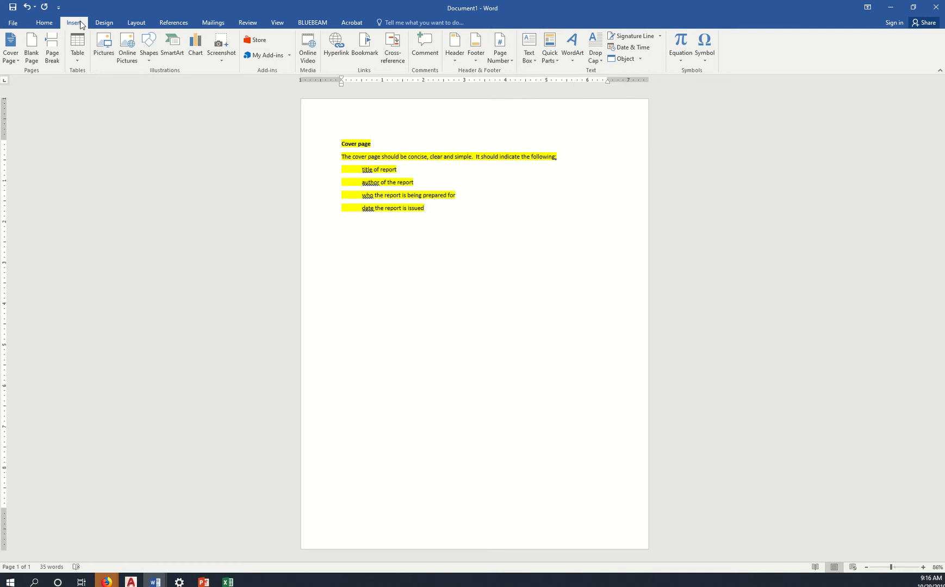
{"action": "left_click", "coordinate": [529, 51]}
{"action": "left_click", "coordinate": [550, 122]}
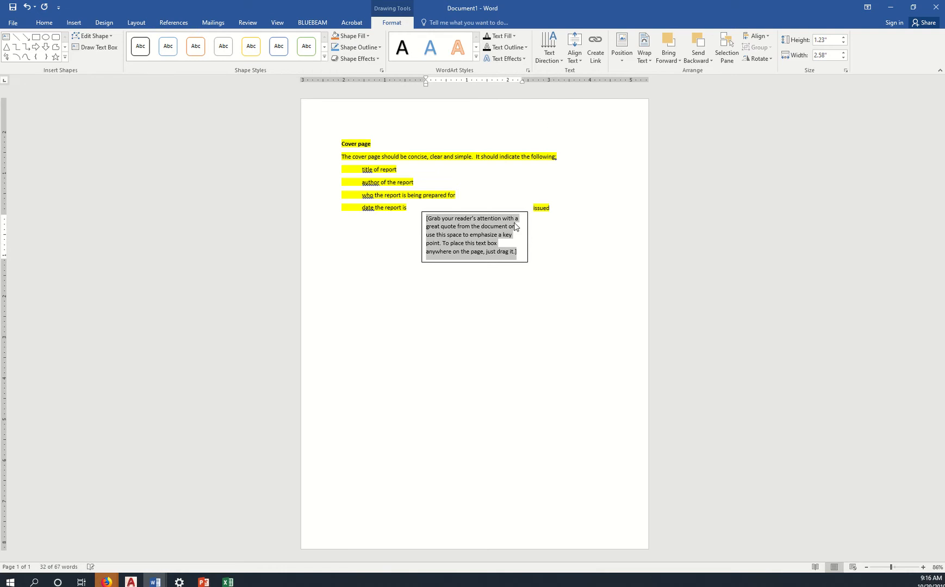
{"action": "left_click_drag", "start_coordinate": [505, 212], "coordinate": [557, 279]}
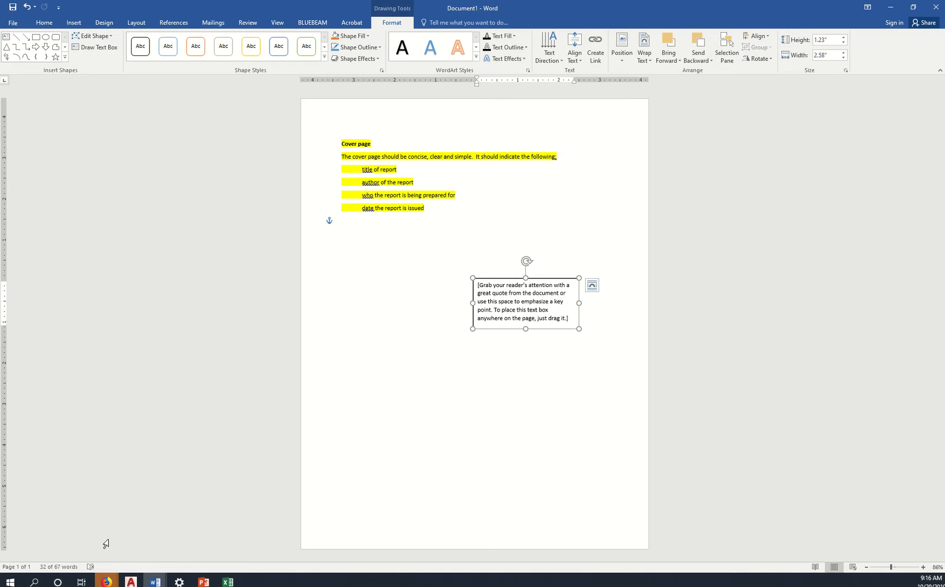
Switch to the Firefox window with the course schedule and open archdaily.com in a new tab.
{"action": "mouse_move", "coordinate": [106, 581]}
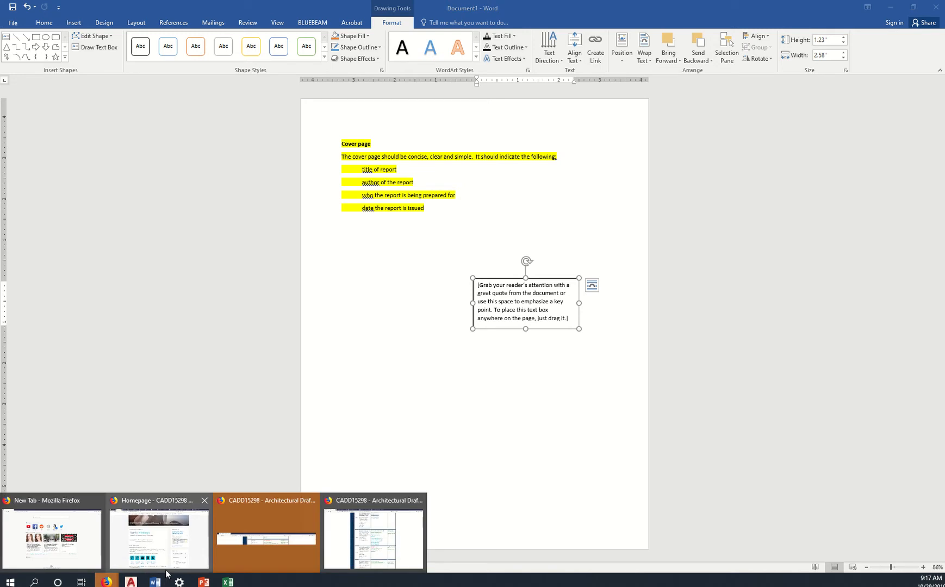
{"action": "mouse_move", "coordinate": [309, 552]}
{"action": "left_click", "coordinate": [354, 551]}
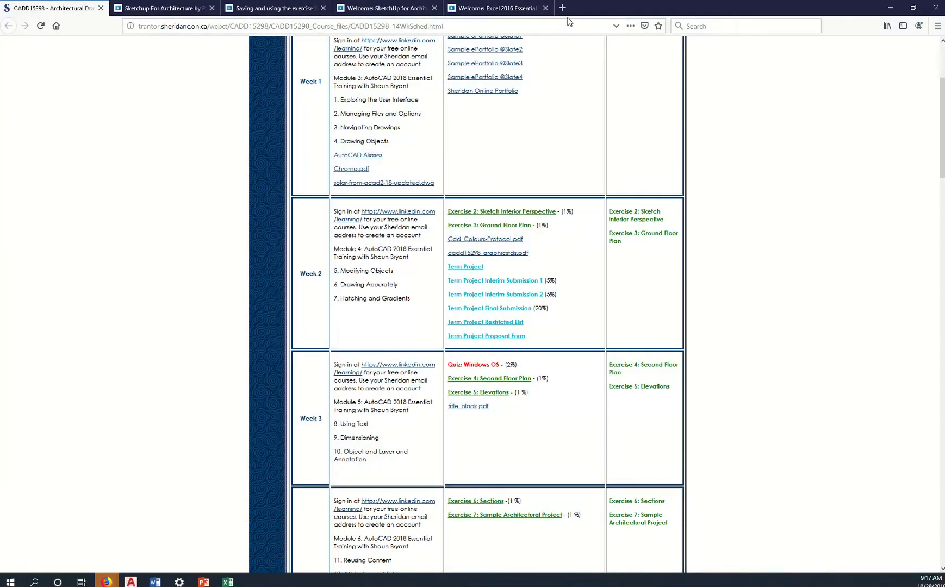
{"action": "left_click", "coordinate": [563, 8]}
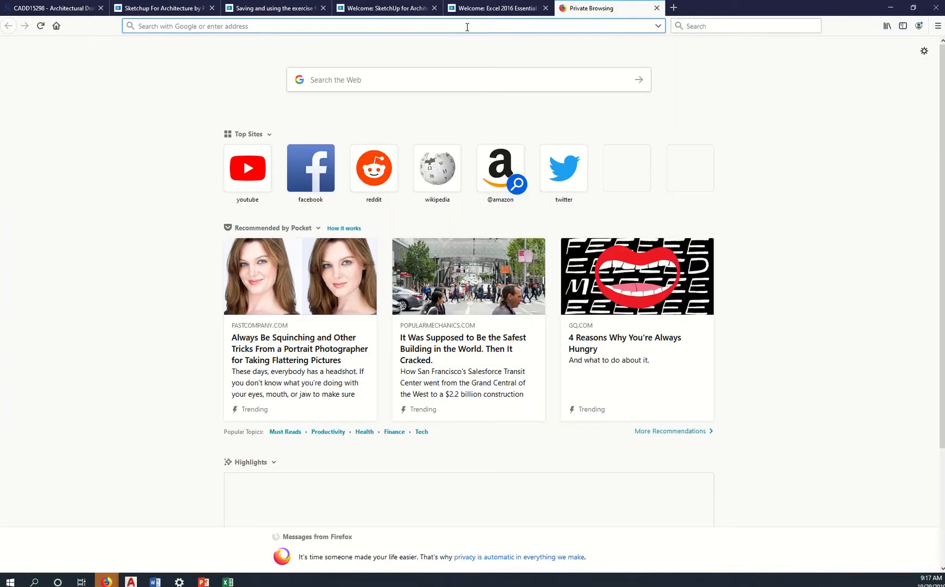
{"action": "type", "text": "archdail"}
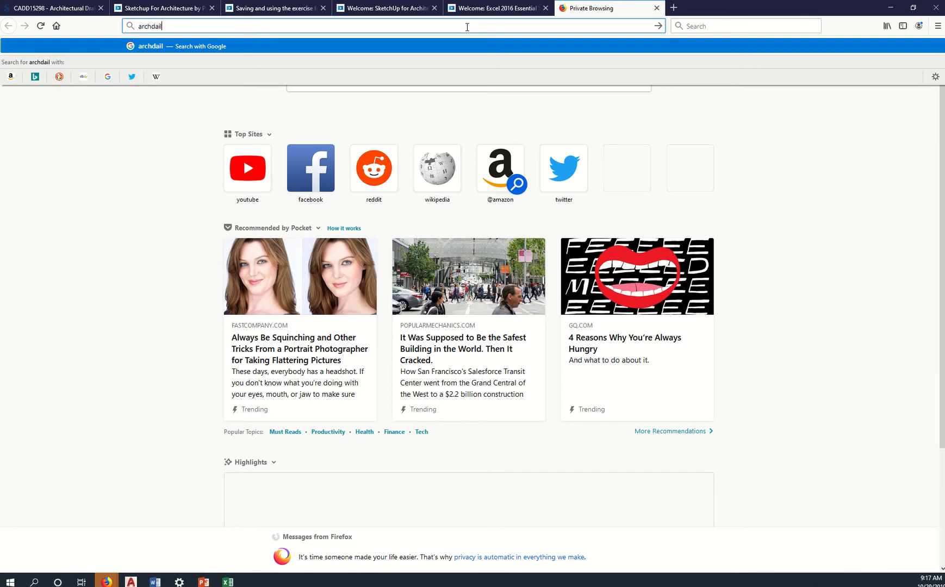
{"action": "type", "text": "y.com"}
{"action": "key", "text": "Return"}
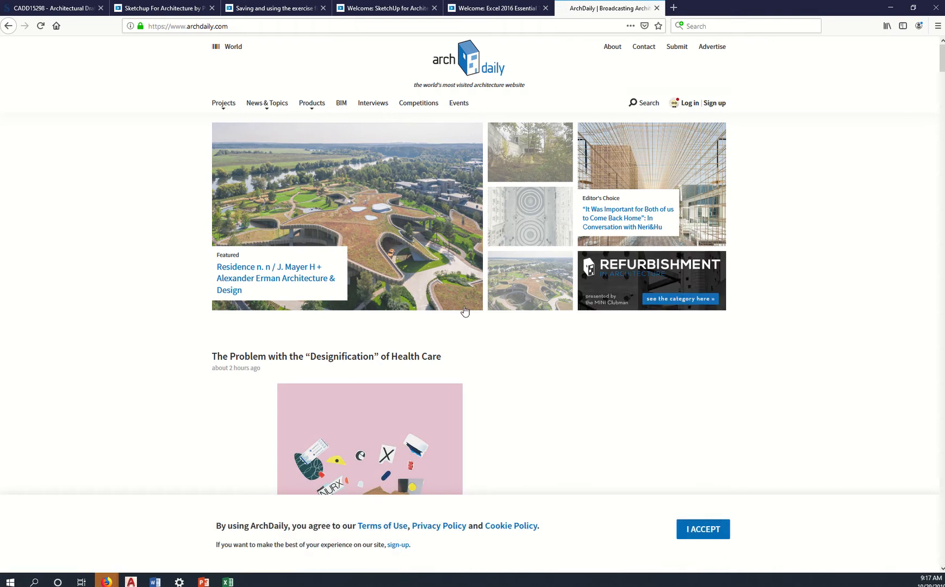
Browse the ArchDaily home page for featured articles and house projects.
{"action": "scroll", "coordinate": [465, 310], "scroll_direction": "down", "scroll_amount": 15}
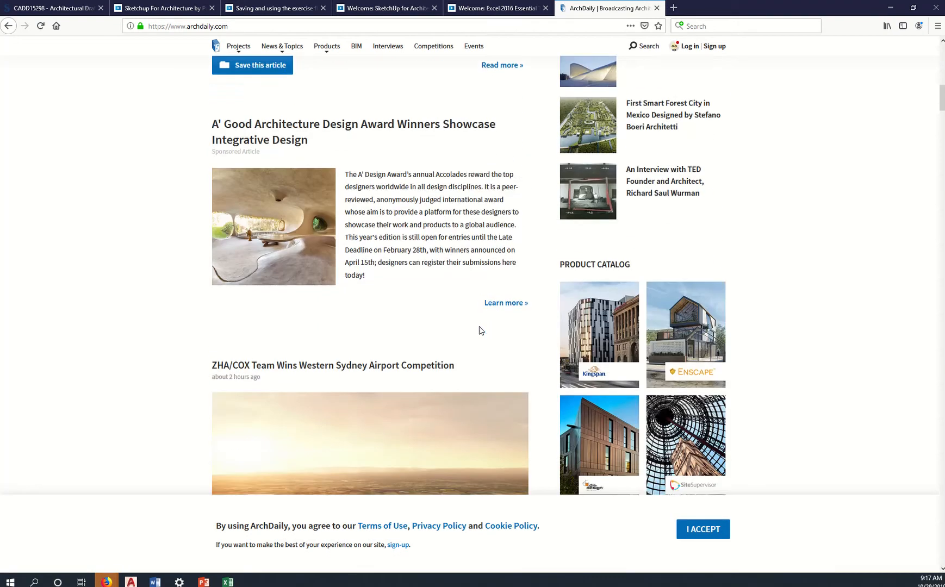
{"action": "scroll", "coordinate": [481, 329], "scroll_direction": "down", "scroll_amount": 12}
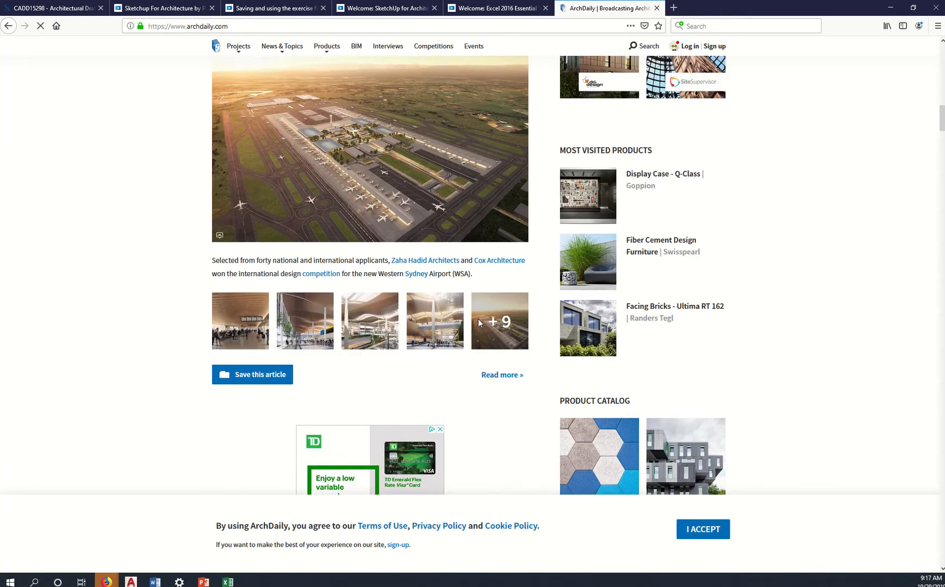
{"action": "scroll", "coordinate": [480, 323], "scroll_direction": "down", "scroll_amount": 9}
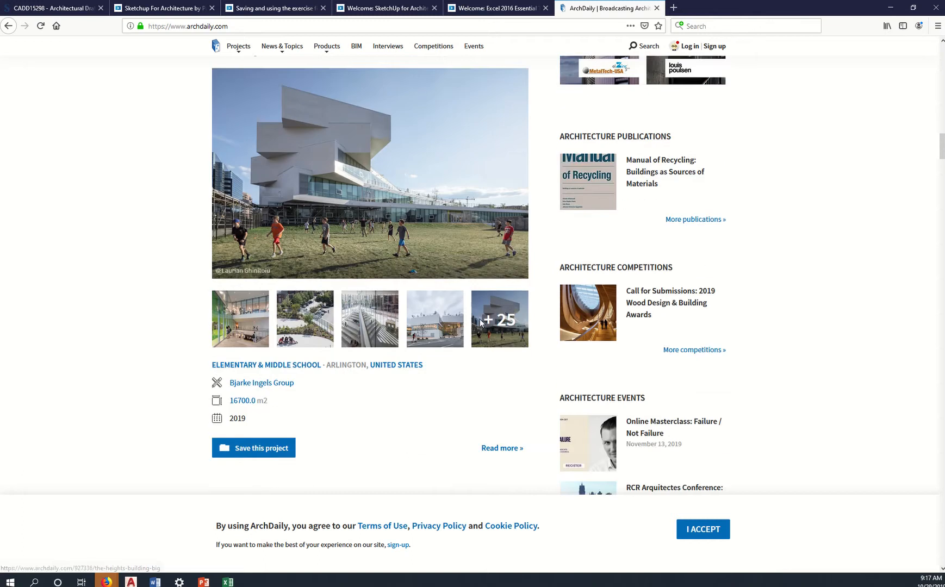
{"action": "scroll", "coordinate": [494, 321], "scroll_direction": "down", "scroll_amount": 1}
{"action": "scroll", "coordinate": [503, 321], "scroll_direction": "down", "scroll_amount": 2}
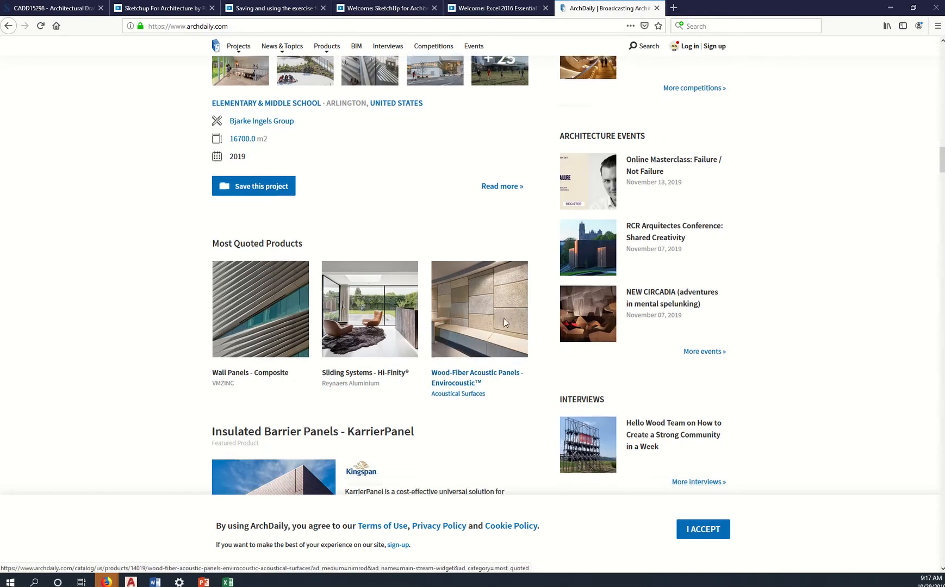
{"action": "scroll", "coordinate": [503, 325], "scroll_direction": "down", "scroll_amount": 8}
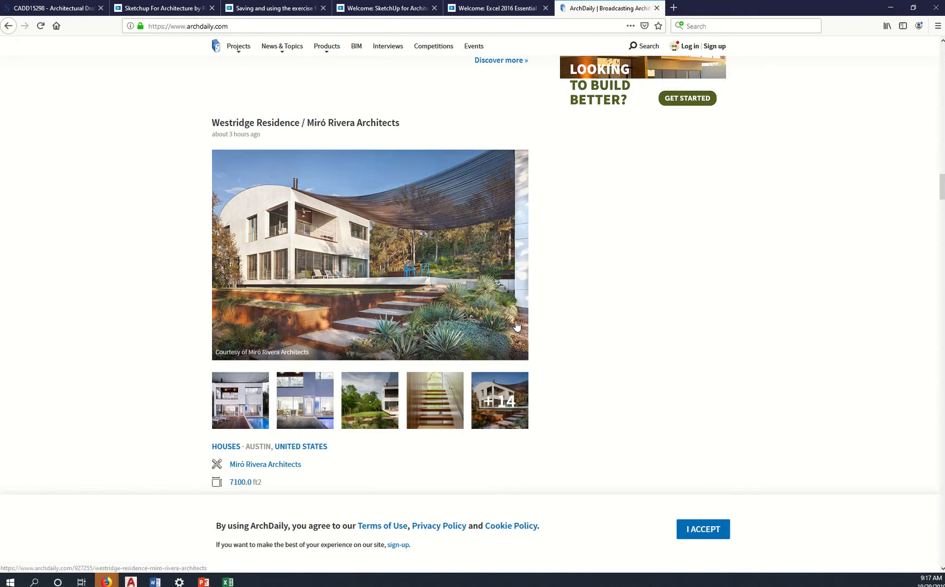
{"action": "scroll", "coordinate": [519, 325], "scroll_direction": "down", "scroll_amount": 3}
{"action": "scroll", "coordinate": [571, 315], "scroll_direction": "up", "scroll_amount": 7}
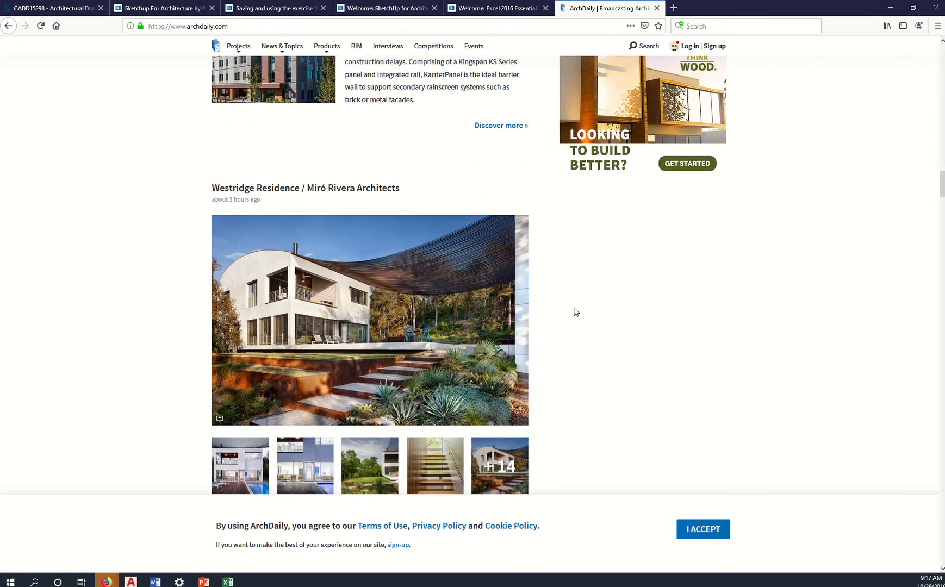
{"action": "scroll", "coordinate": [554, 305], "scroll_direction": "up", "scroll_amount": 5}
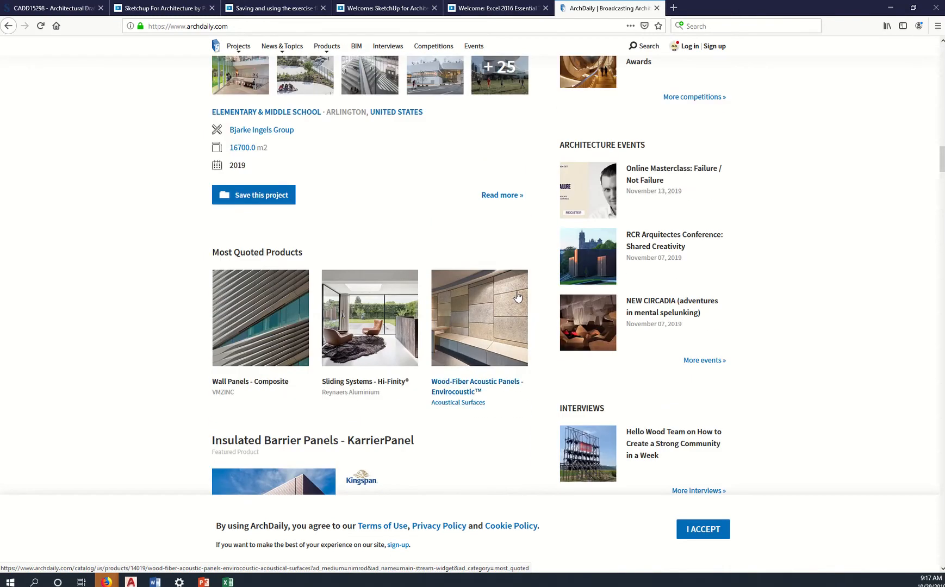
{"action": "scroll", "coordinate": [446, 297], "scroll_direction": "up", "scroll_amount": 11}
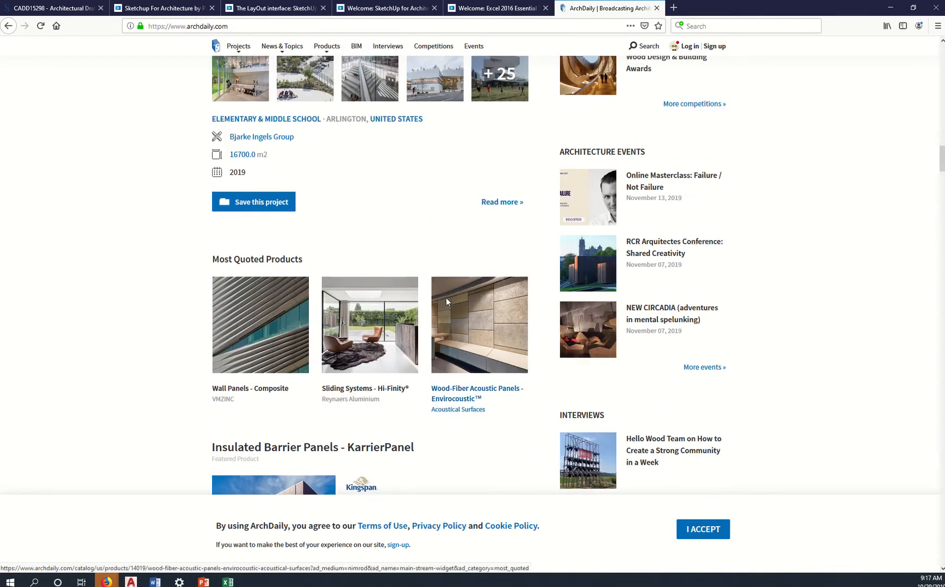
{"action": "scroll", "coordinate": [481, 284], "scroll_direction": "up", "scroll_amount": 7}
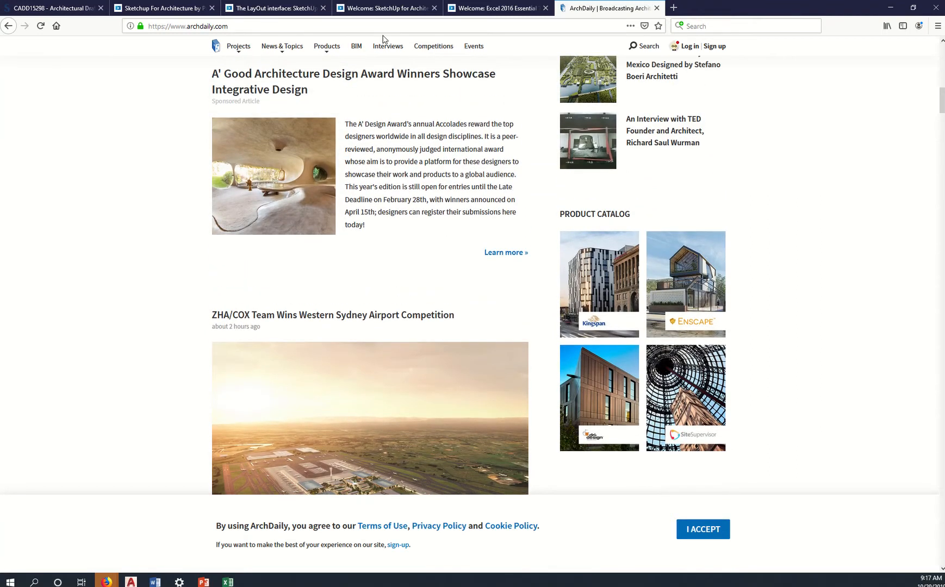
Search the ArchDaily site for "residential".
{"action": "left_click", "coordinate": [648, 47]}
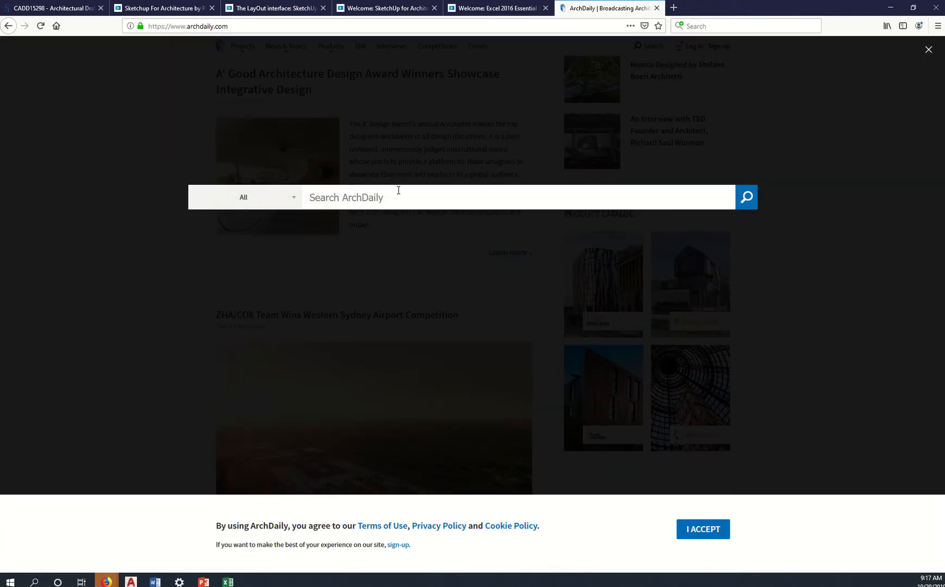
{"action": "type", "text": "residential"}
{"action": "key", "text": "Return"}
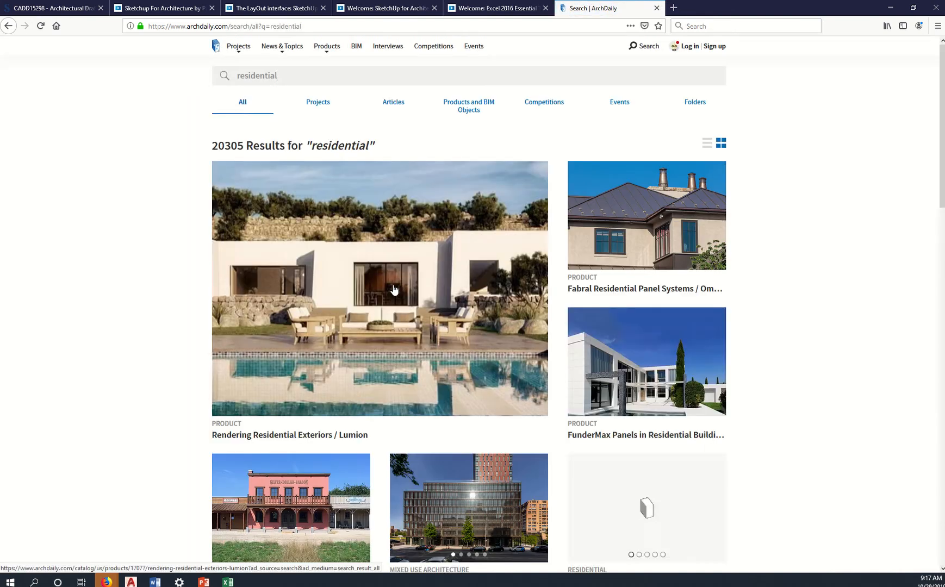
Look through the residential search results and open the Beach Shack Residential Retreat project.
{"action": "scroll", "coordinate": [463, 339], "scroll_direction": "down", "scroll_amount": 3}
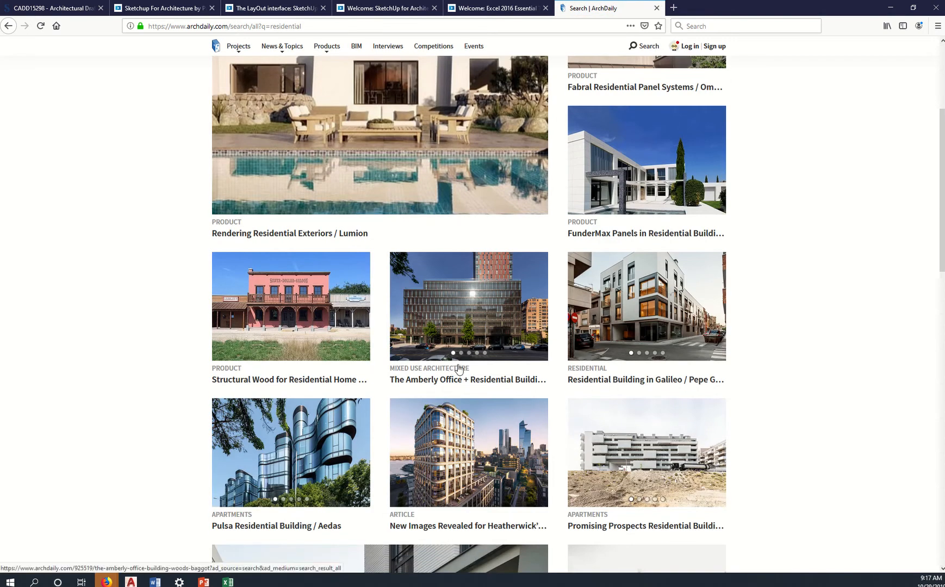
{"action": "scroll", "coordinate": [459, 368], "scroll_direction": "down", "scroll_amount": 11}
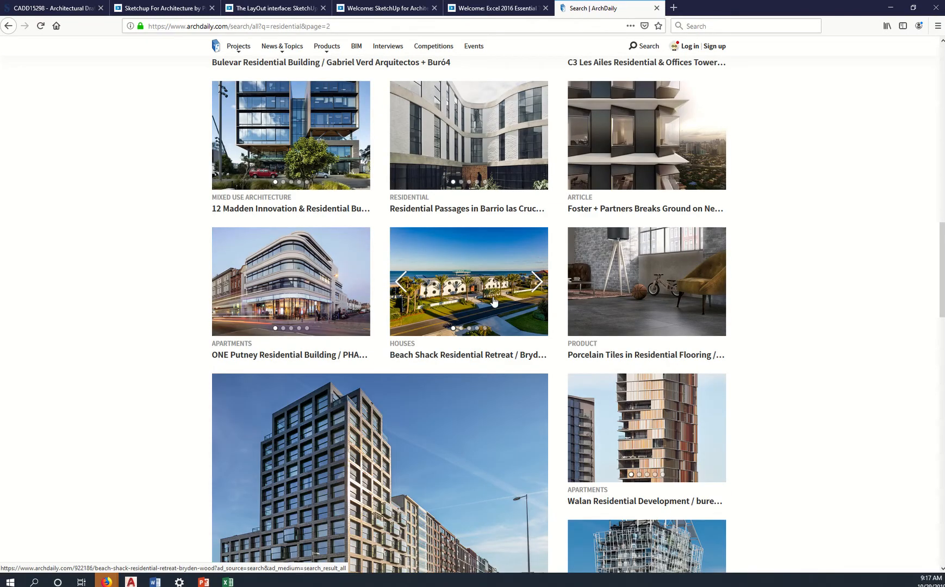
{"action": "left_click", "coordinate": [473, 288]}
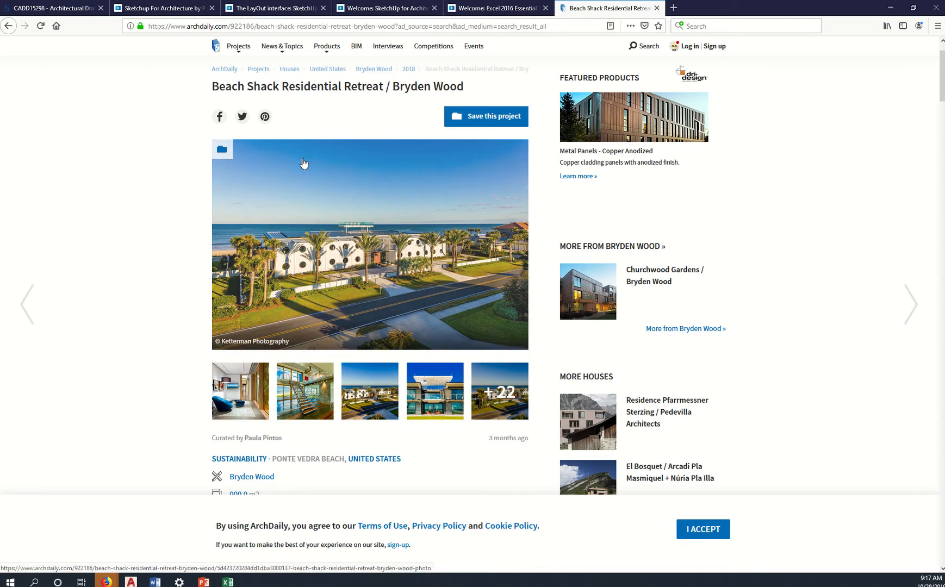
Copy the project title "Beach Shack Residential Retreat" and paste it above the "Cover page" heading in the Word document.
{"action": "left_click_drag", "start_coordinate": [212, 86], "coordinate": [385, 83]}
{"action": "key", "text": "ctrl+c"}
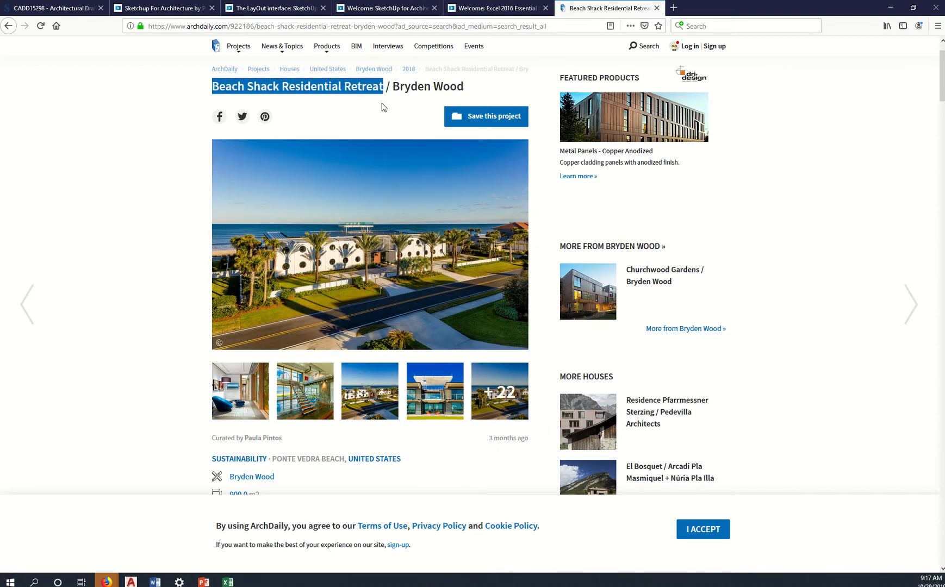
{"action": "key", "text": "alt+Tab"}
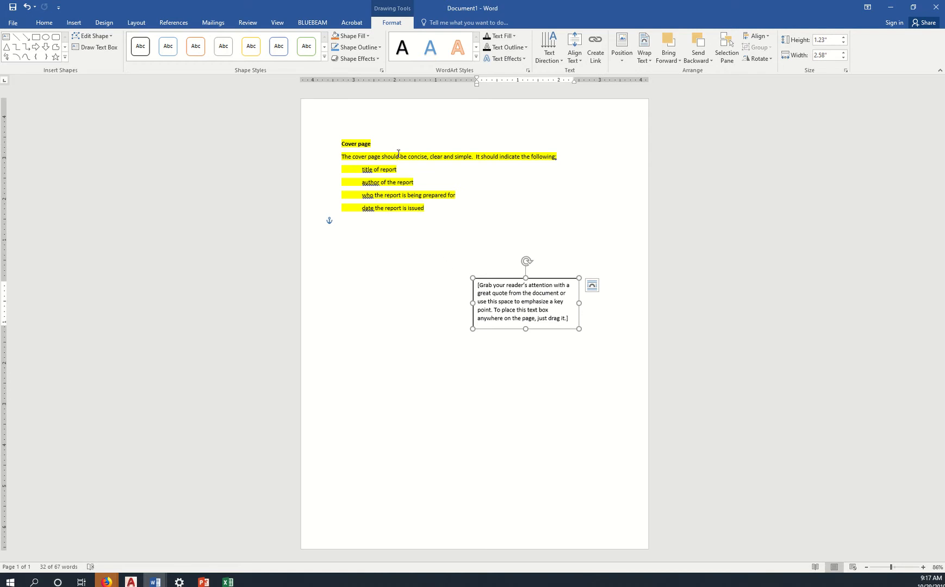
{"action": "left_click", "coordinate": [342, 144]}
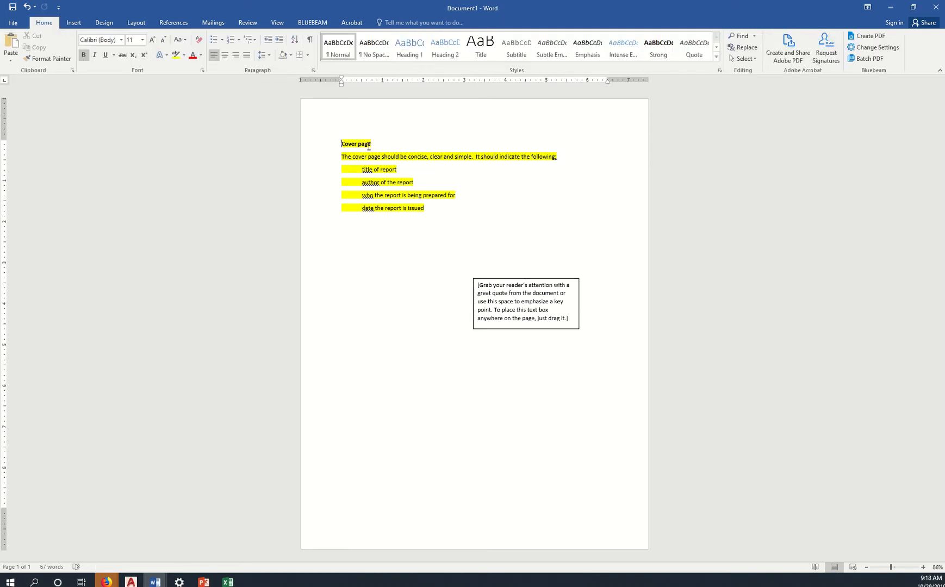
{"action": "key", "text": "Return"}
{"action": "key", "text": "ctrl+v"}
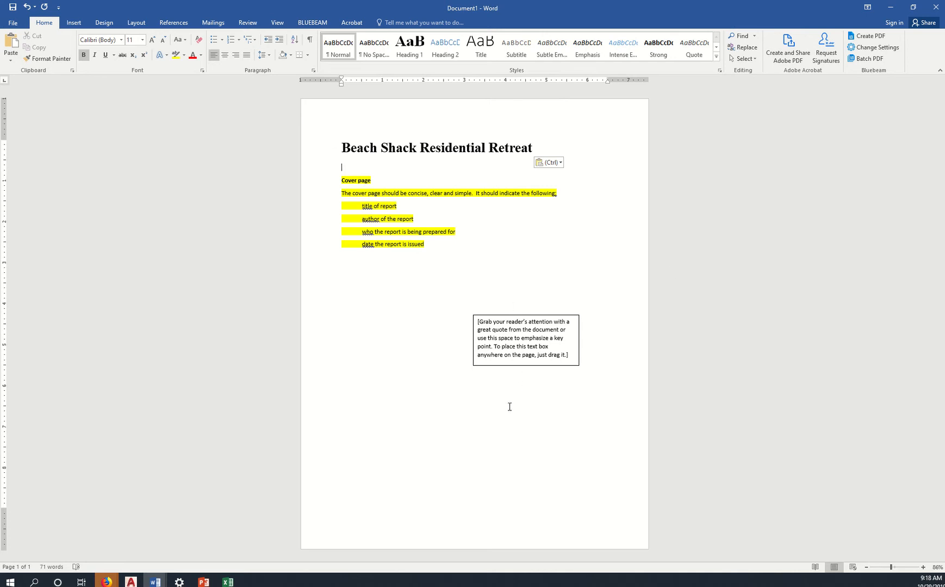
Copy the enlarged main project photo from ArchDaily and paste it over the placeholder text in the Word text box.
{"action": "key", "text": "alt+Tab"}
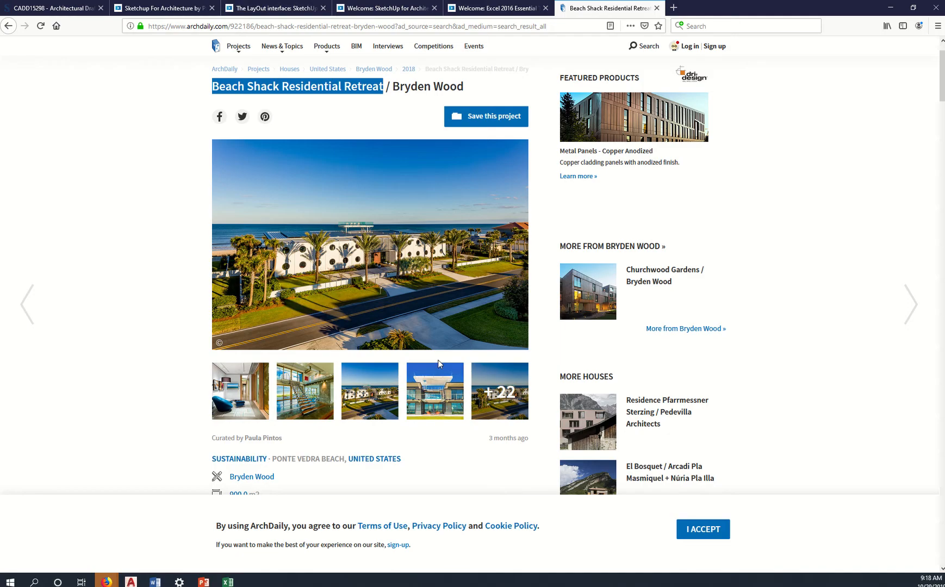
{"action": "right_click", "coordinate": [433, 280]}
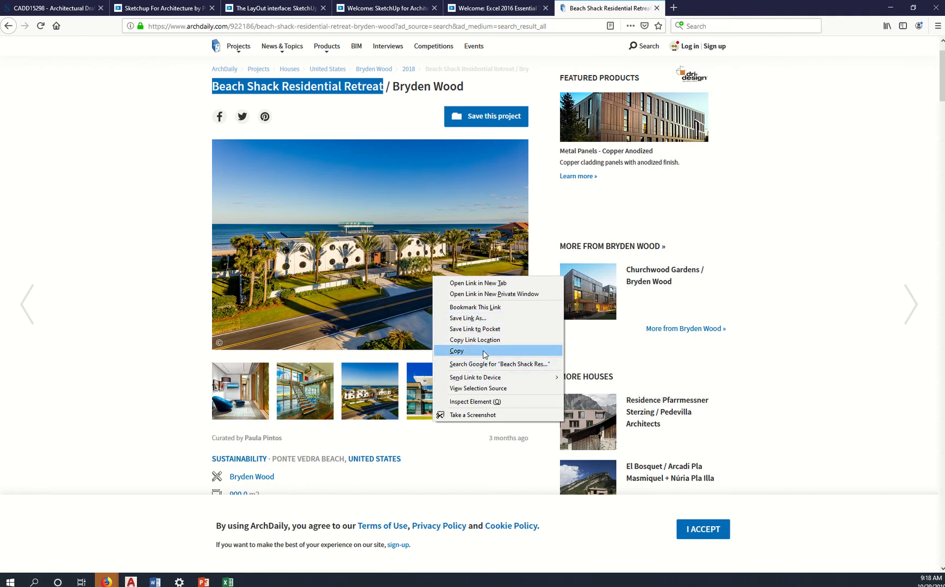
{"action": "left_click", "coordinate": [393, 267]}
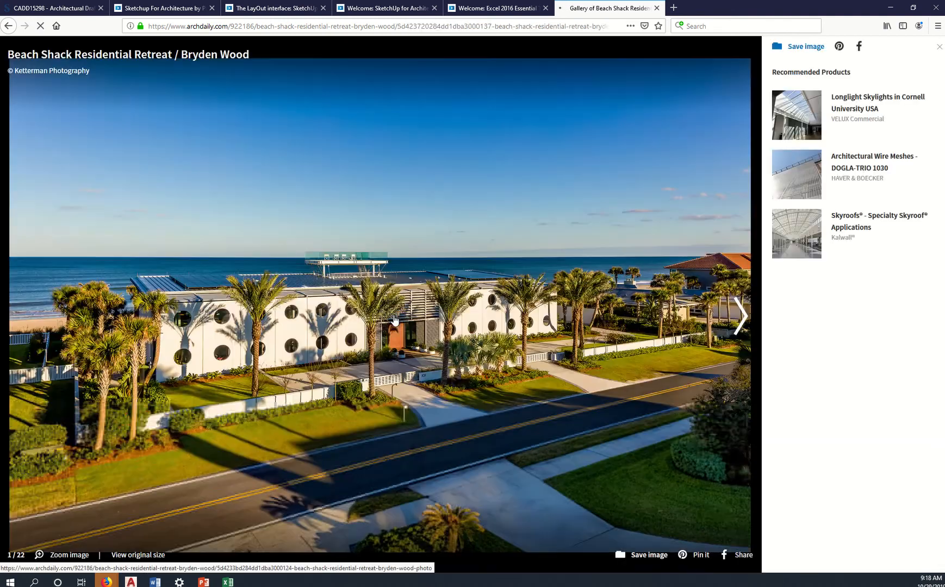
{"action": "right_click", "coordinate": [405, 282]}
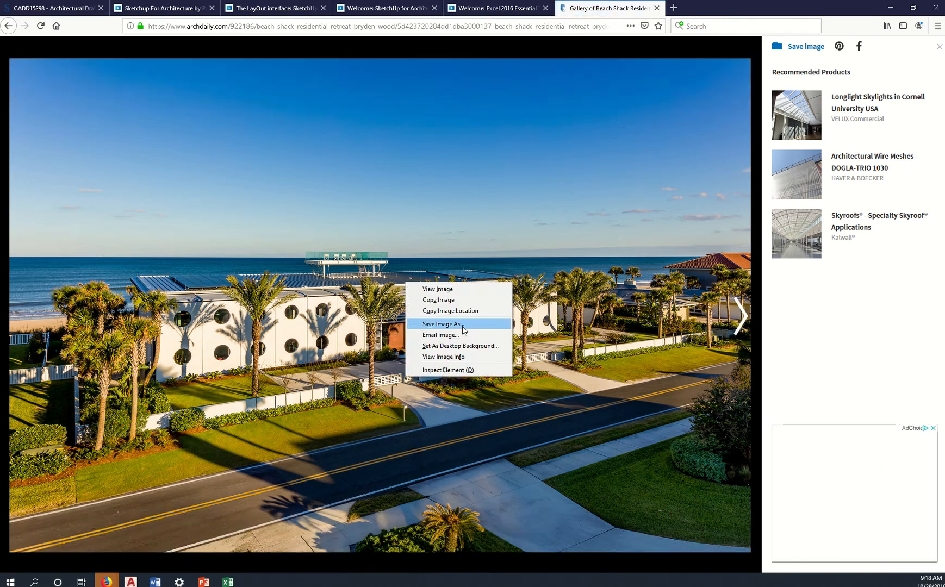
{"action": "left_click", "coordinate": [457, 310]}
{"action": "key", "text": "alt+Tab"}
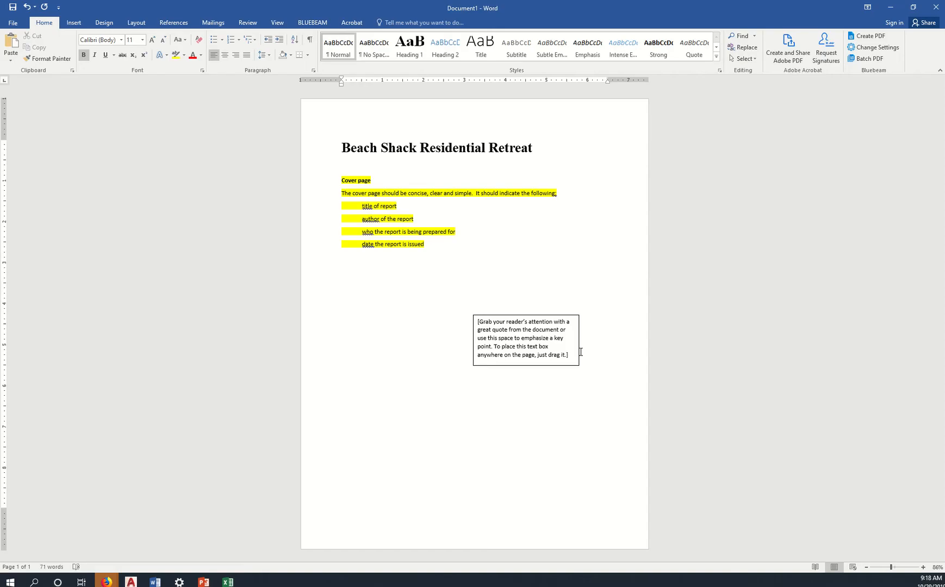
{"action": "left_click", "coordinate": [531, 335]}
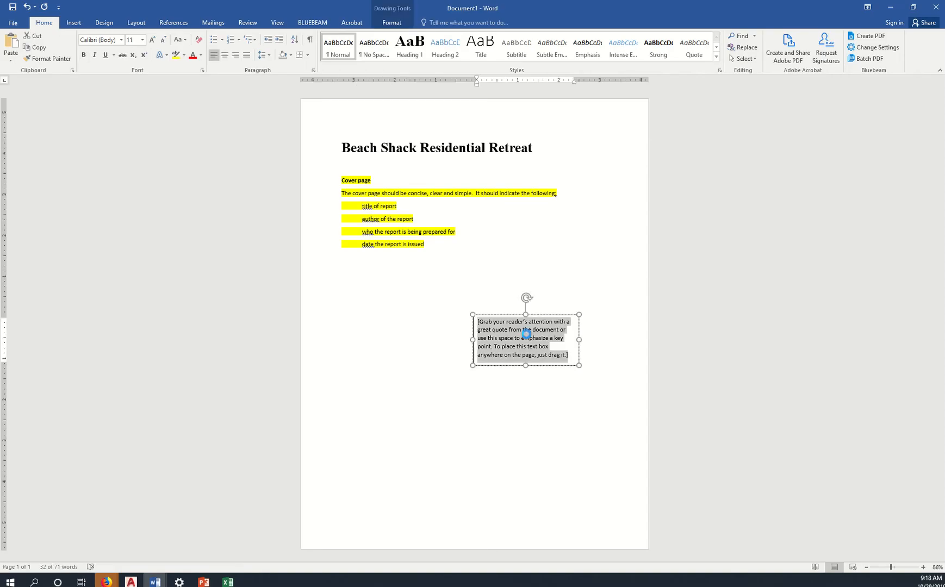
{"action": "key", "text": "ctrl+v"}
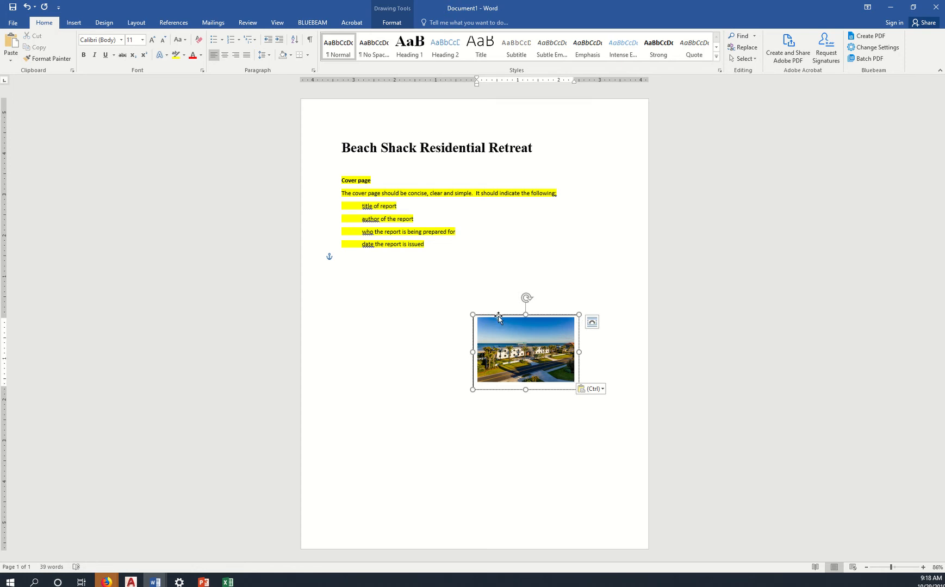
Move the photo's text box onto the highlighted list and set its text wrapping to Behind Text.
{"action": "left_click_drag", "start_coordinate": [499, 313], "coordinate": [424, 202]}
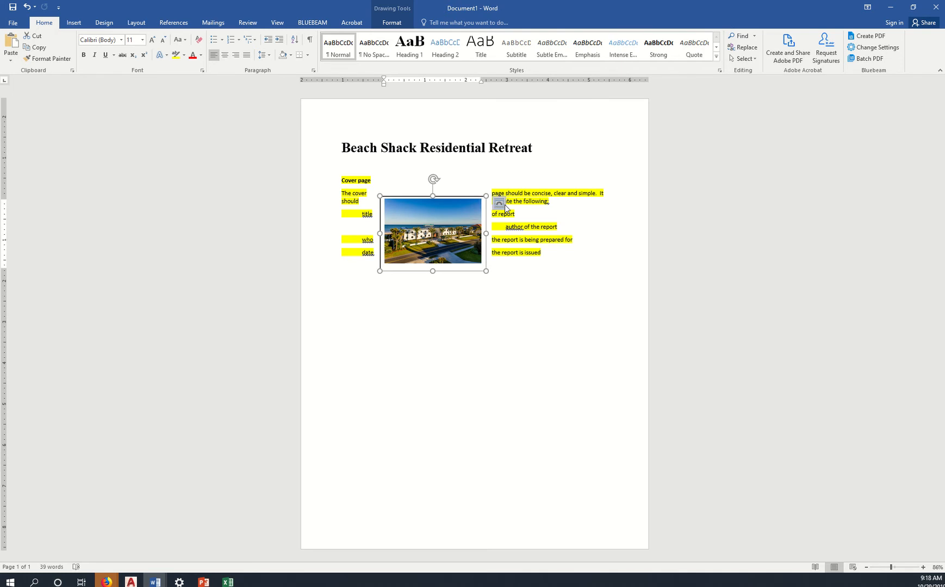
{"action": "left_click", "coordinate": [500, 206]}
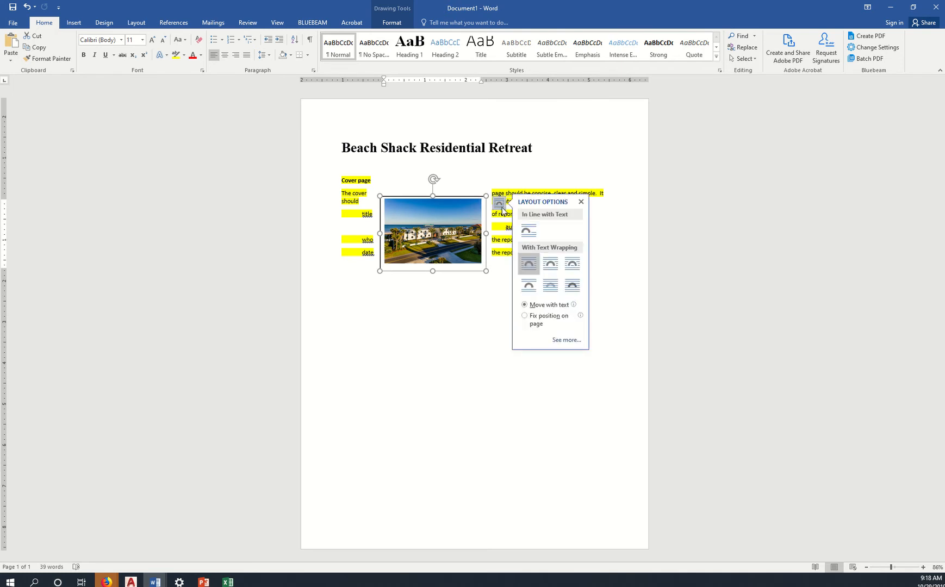
{"action": "left_click", "coordinate": [554, 291]}
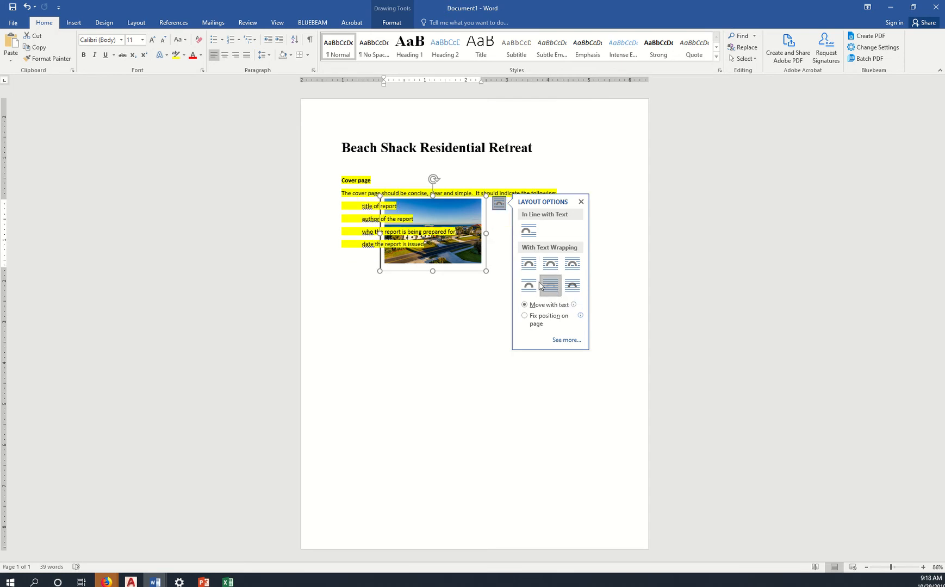
Shift the photo's text box to the start of the list, try Tight, Square and Through wrapping, and return it to Behind Text.
{"action": "left_click_drag", "start_coordinate": [486, 220], "coordinate": [452, 189]}
{"action": "left_click", "coordinate": [466, 179]}
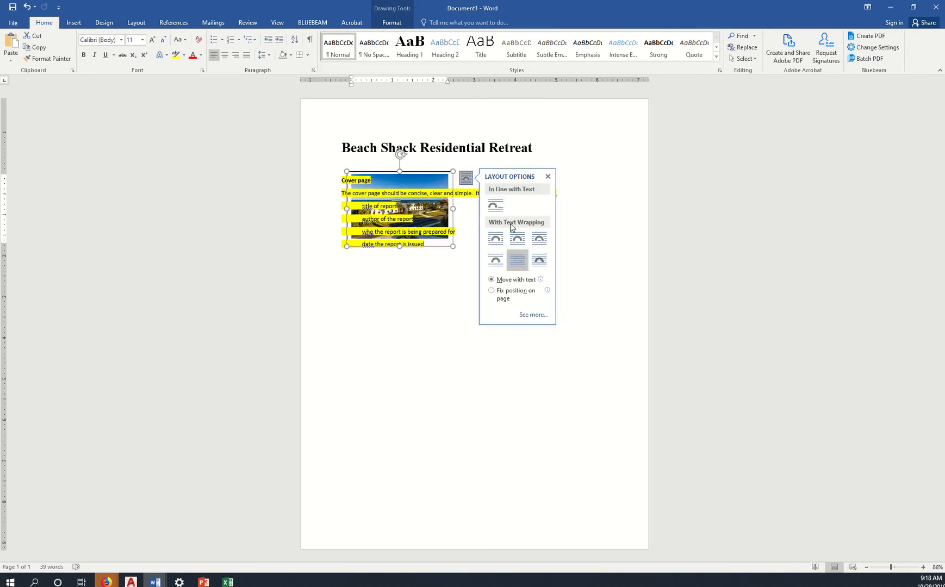
{"action": "left_click", "coordinate": [517, 238]}
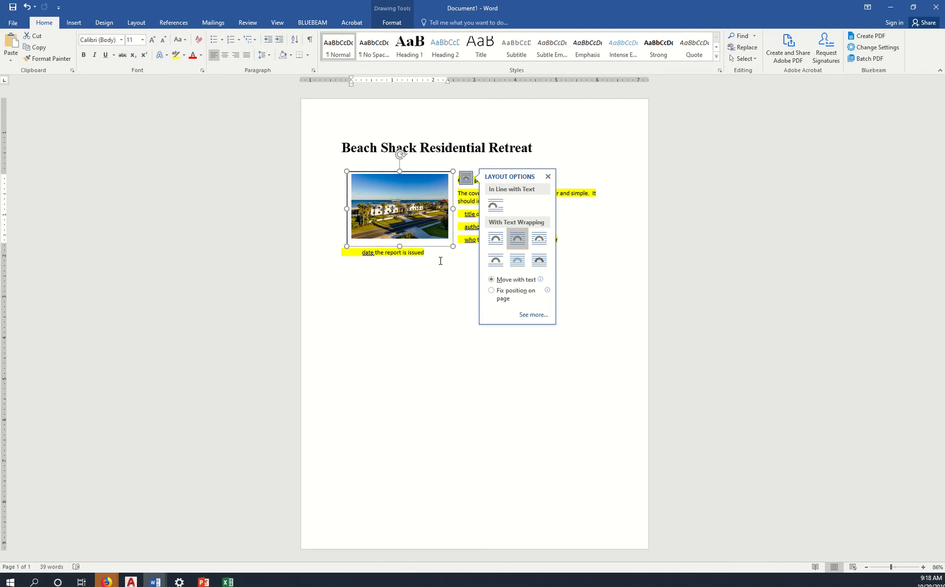
{"action": "left_click", "coordinate": [496, 239]}
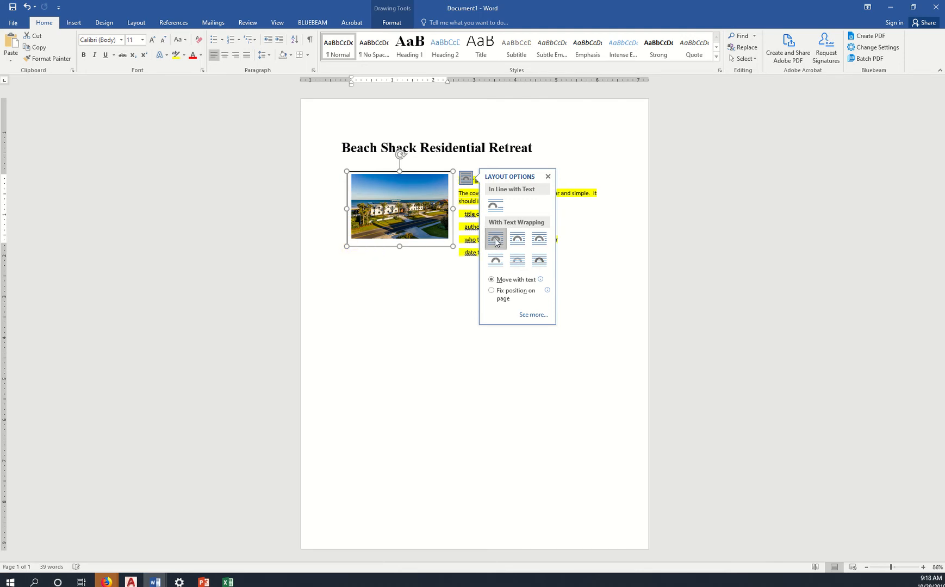
{"action": "left_click", "coordinate": [540, 245]}
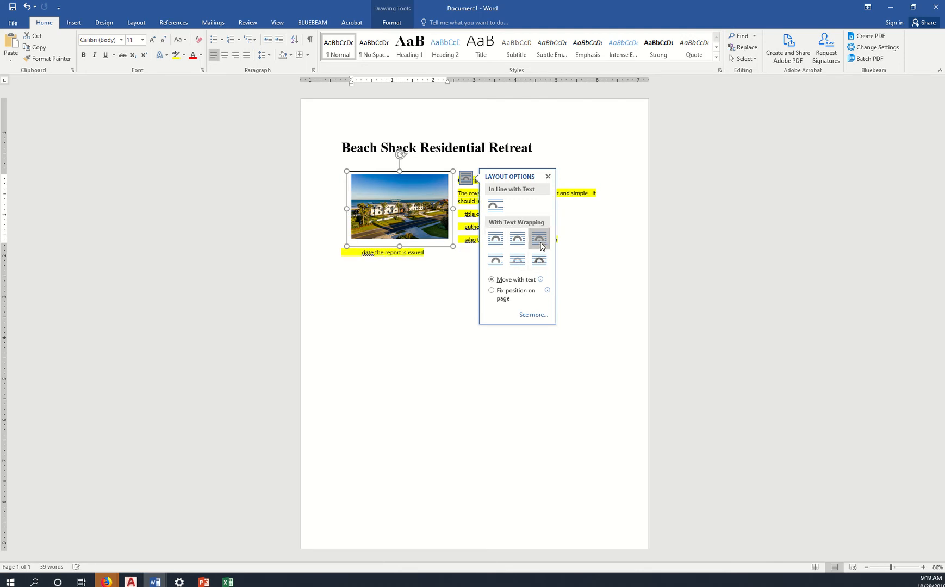
{"action": "left_click", "coordinate": [525, 266]}
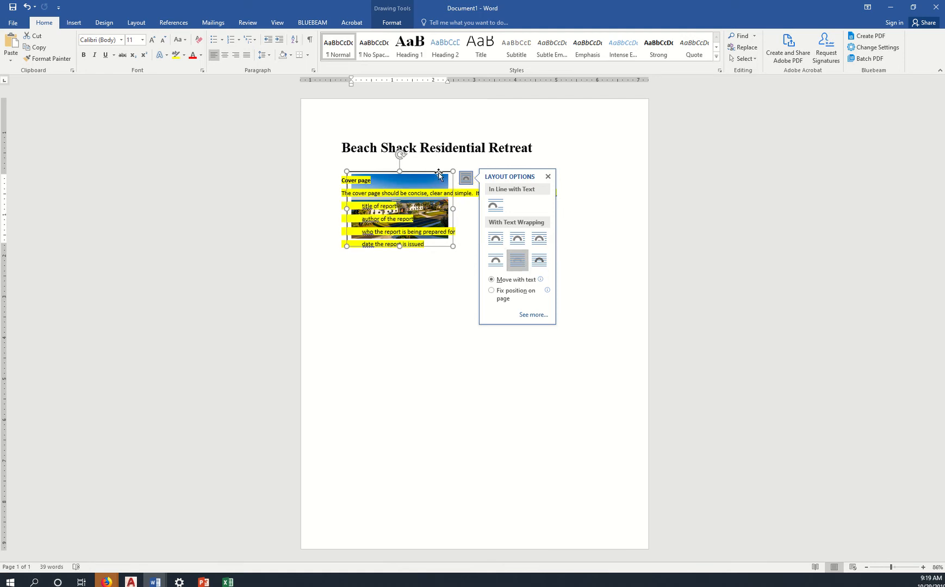
Move the photo's text box into the blank area beside the end of the list and remove its outline.
{"action": "left_click_drag", "start_coordinate": [439, 173], "coordinate": [581, 240]}
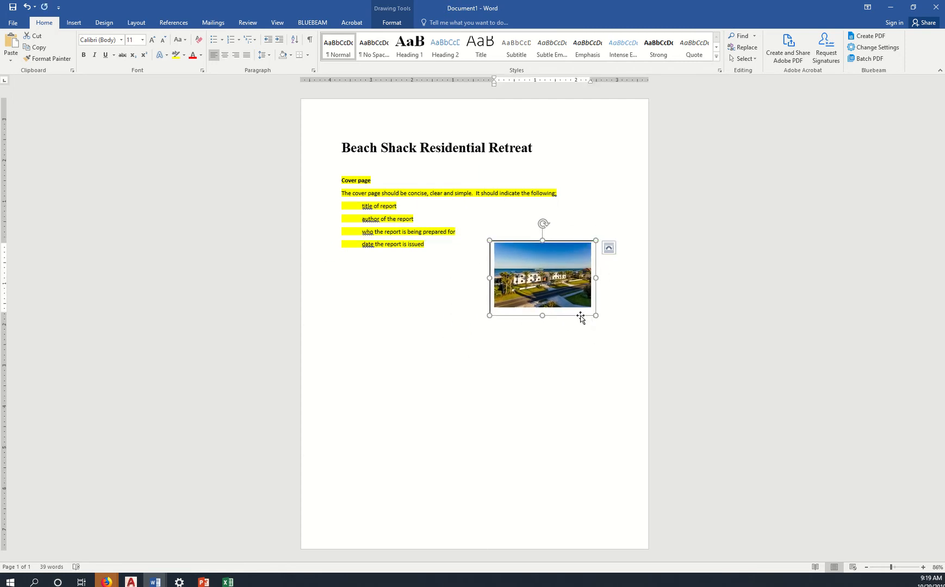
{"action": "right_click", "coordinate": [580, 316]}
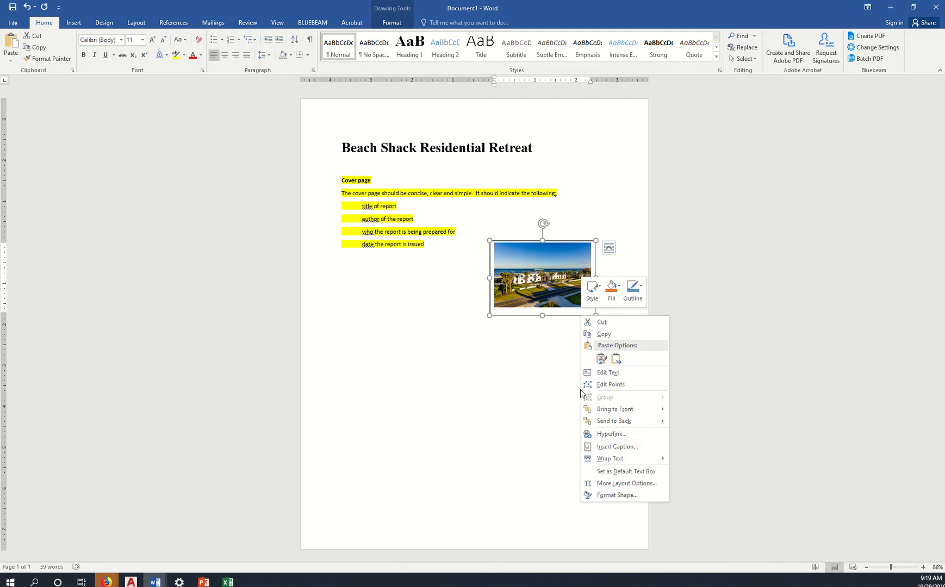
{"action": "left_click", "coordinate": [626, 496]}
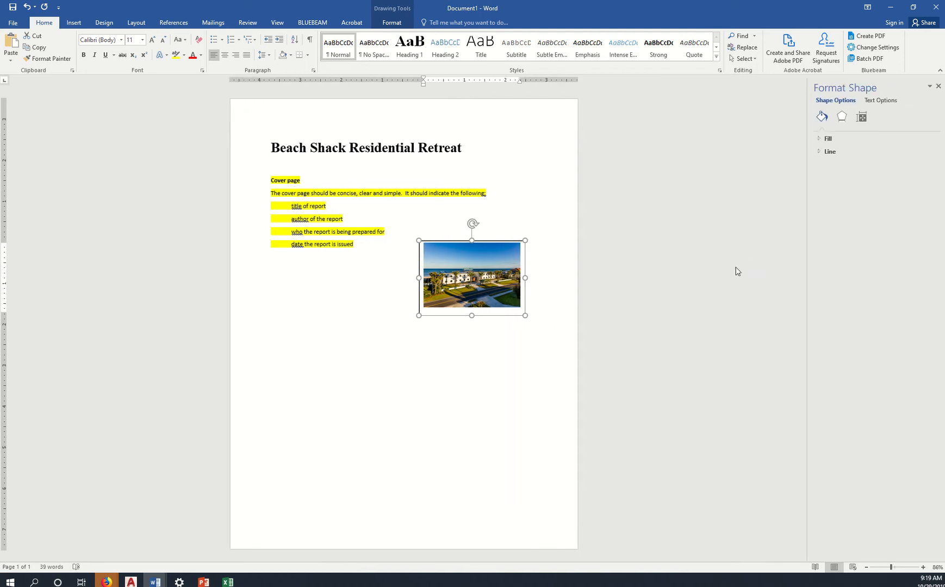
{"action": "left_click", "coordinate": [820, 151]}
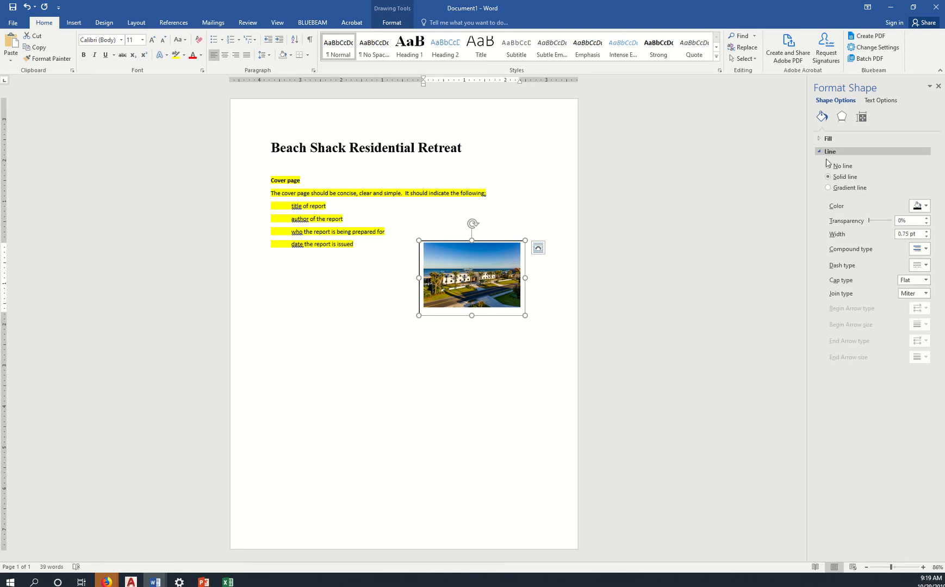
{"action": "left_click", "coordinate": [828, 166]}
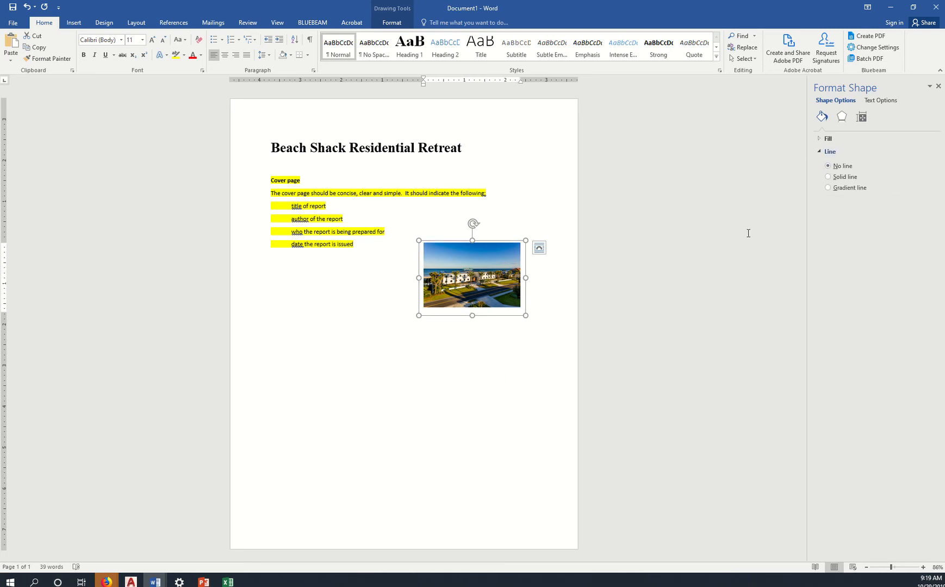
{"action": "left_click", "coordinate": [512, 363]}
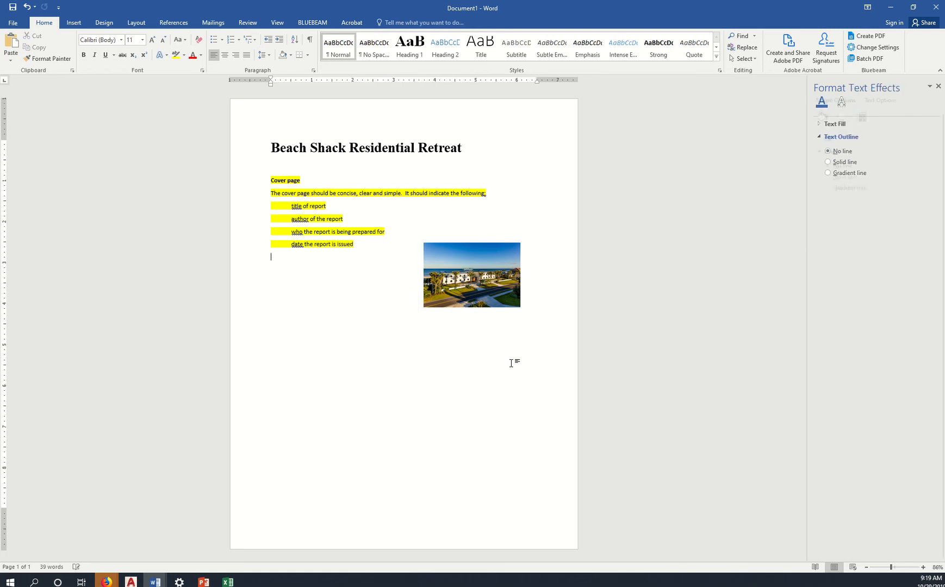
Move the photo's text box to the lower part of the page and enlarge both the box and the photo inside it.
{"action": "left_click", "coordinate": [504, 307]}
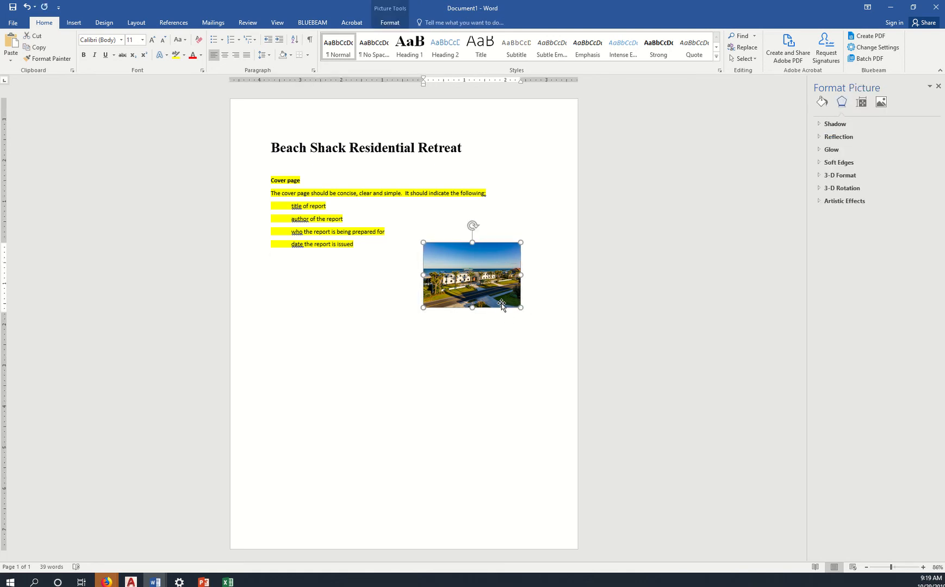
{"action": "mouse_move", "coordinate": [492, 294]}
{"action": "left_mouse_down"}
{"action": "mouse_move", "coordinate": [469, 295]}
{"action": "mouse_move", "coordinate": [487, 326]}
{"action": "mouse_move", "coordinate": [447, 345]}
{"action": "mouse_move", "coordinate": [435, 372]}
{"action": "mouse_move", "coordinate": [435, 351]}
{"action": "mouse_move", "coordinate": [370, 351]}
{"action": "mouse_move", "coordinate": [359, 323]}
{"action": "mouse_move", "coordinate": [401, 294]}
{"action": "mouse_move", "coordinate": [395, 202]}
{"action": "mouse_move", "coordinate": [486, 203]}
{"action": "mouse_move", "coordinate": [513, 261]}
{"action": "mouse_move", "coordinate": [483, 381]}
{"action": "mouse_move", "coordinate": [495, 476]}
{"action": "left_mouse_up"}
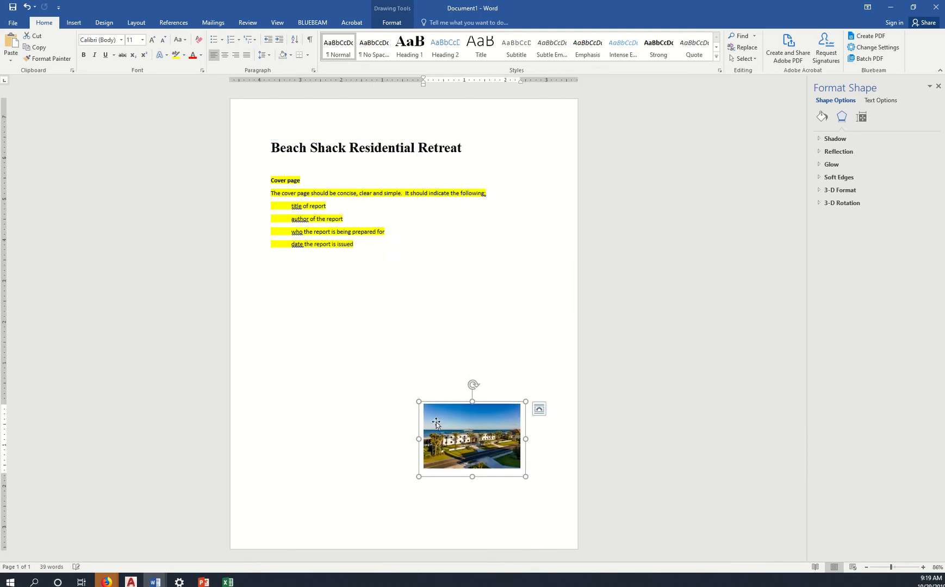
{"action": "left_click_drag", "start_coordinate": [418, 402], "coordinate": [349, 339]}
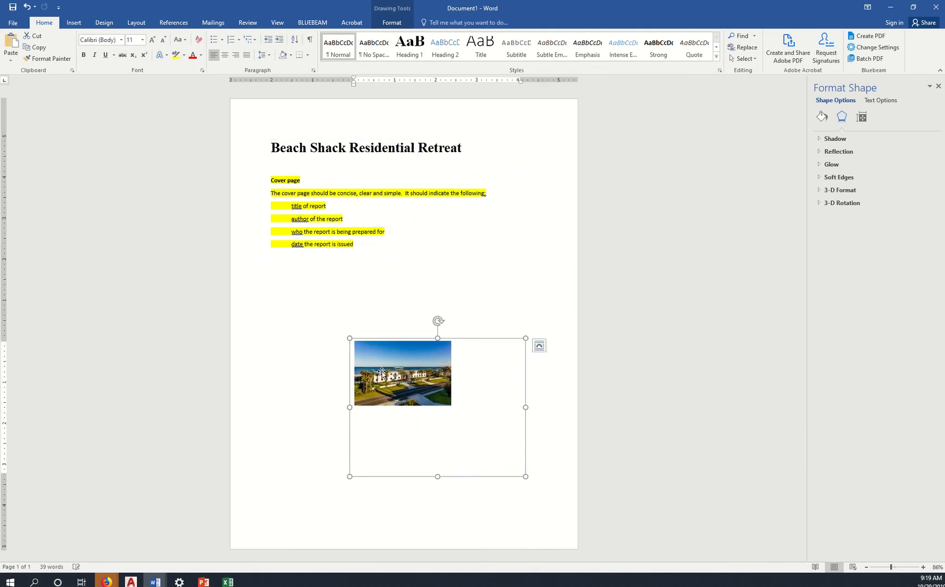
{"action": "left_click", "coordinate": [384, 374]}
{"action": "left_click_drag", "start_coordinate": [451, 406], "coordinate": [495, 446]}
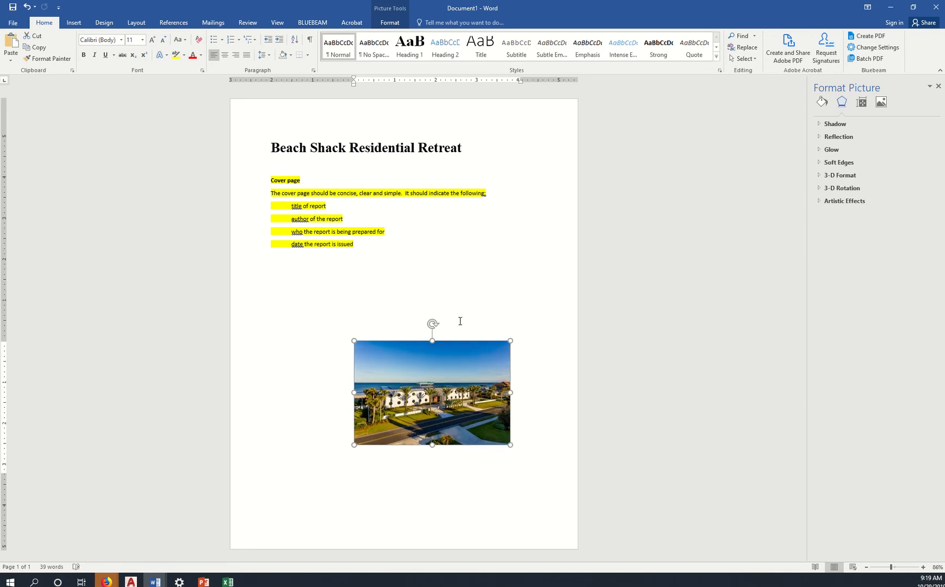
{"action": "left_click", "coordinate": [536, 441]}
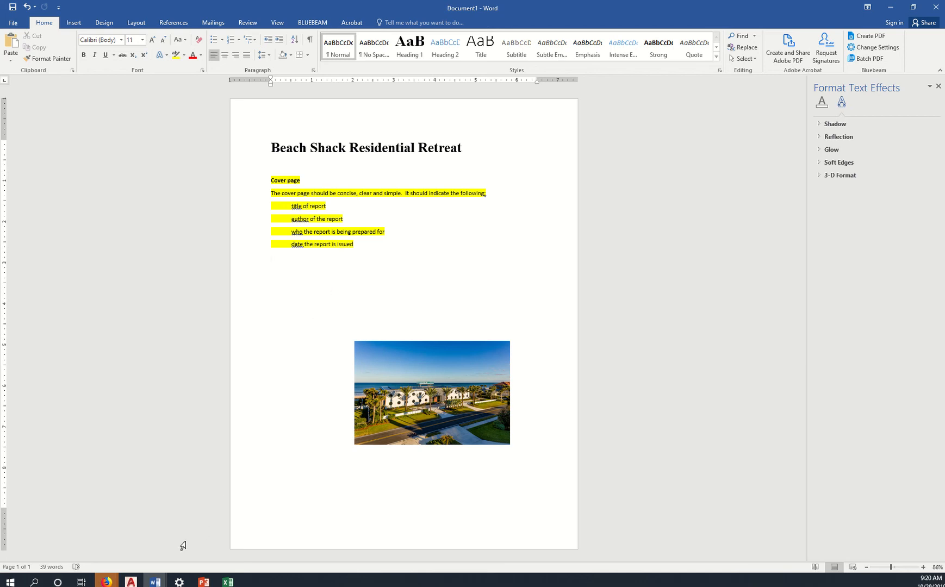
{"action": "left_click", "coordinate": [115, 583]}
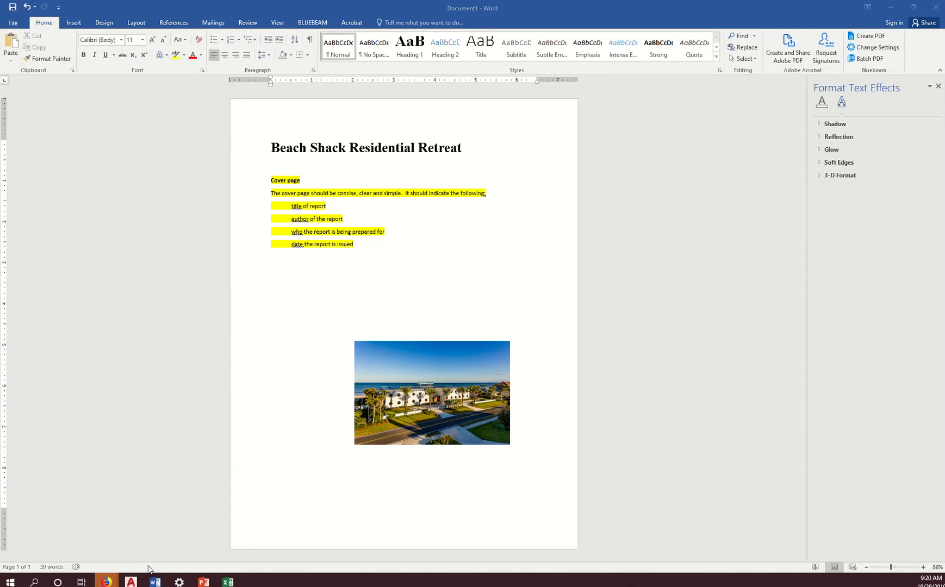
{"action": "left_click", "coordinate": [281, 391]}
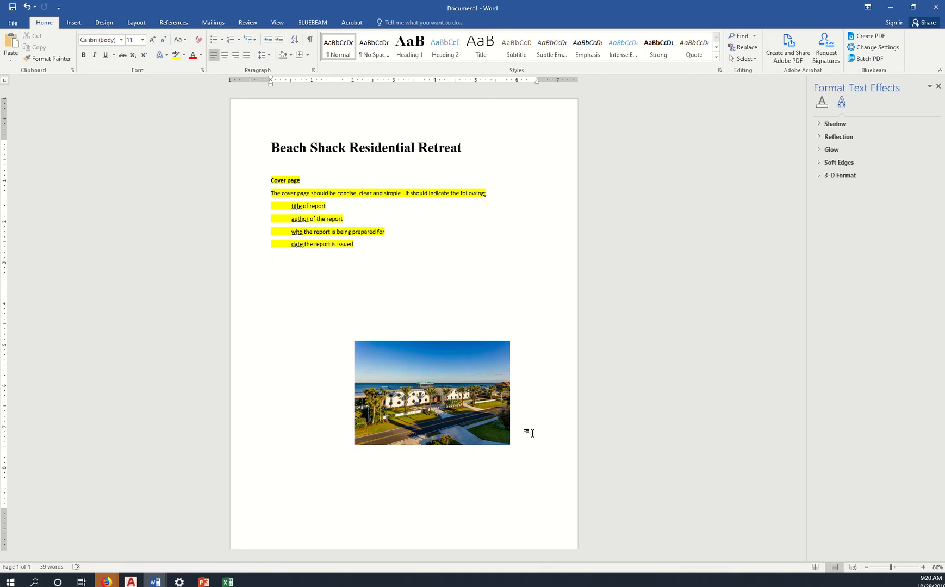
Insert a page break after the highlighted list and move the photo back onto the cover page below the list.
{"action": "key", "text": "ctrl+Return"}
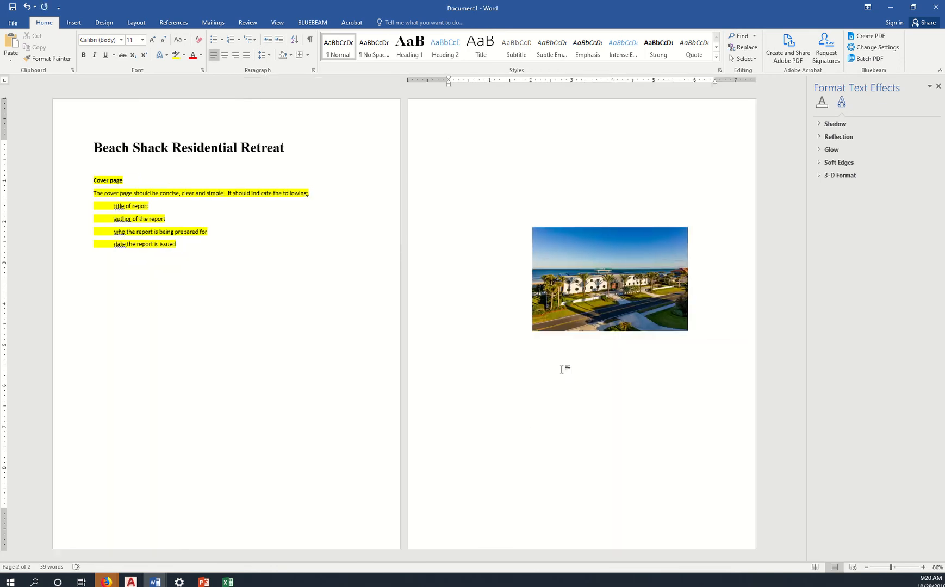
{"action": "left_click", "coordinate": [526, 227]}
{"action": "left_click_drag", "start_coordinate": [526, 227], "coordinate": [113, 289]}
{"action": "left_click", "coordinate": [474, 155]}
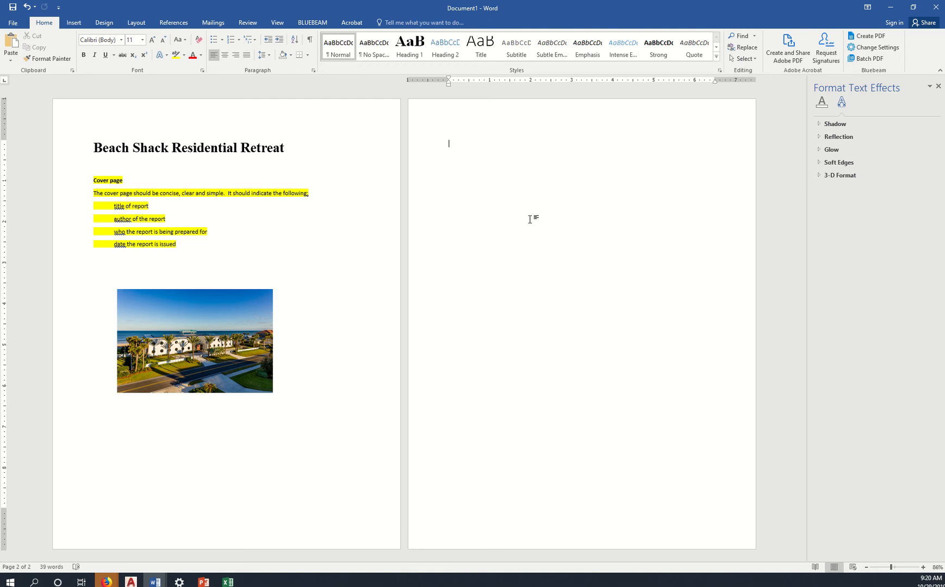
Copy the Executive Summary heading and both paragraphs from slide 4 of the PowerPoint presentation and paste them onto page 2 of the Word report.
{"action": "key", "text": "alt+Tab"}
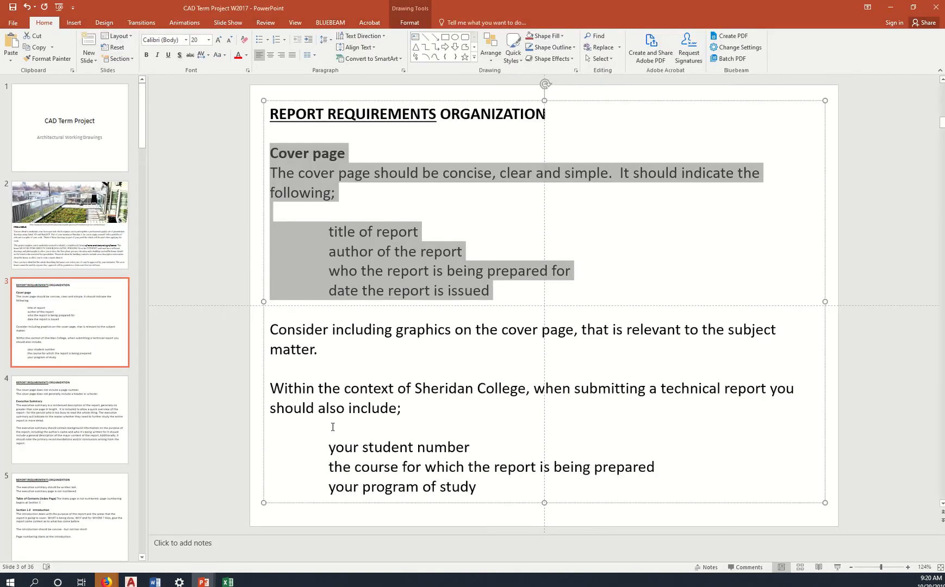
{"action": "left_click", "coordinate": [91, 432]}
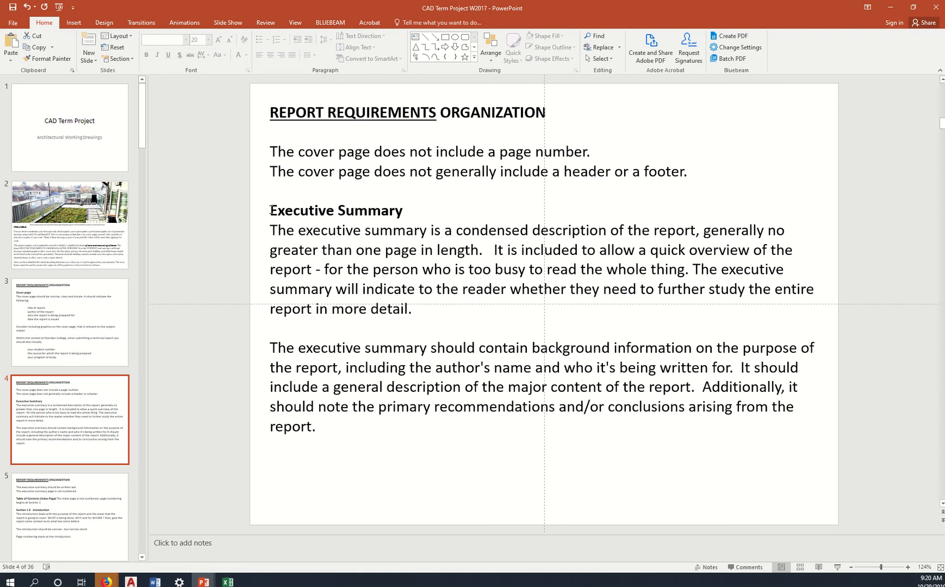
{"action": "left_click_drag", "start_coordinate": [270, 211], "coordinate": [430, 436]}
{"action": "key", "text": "ctrl+c"}
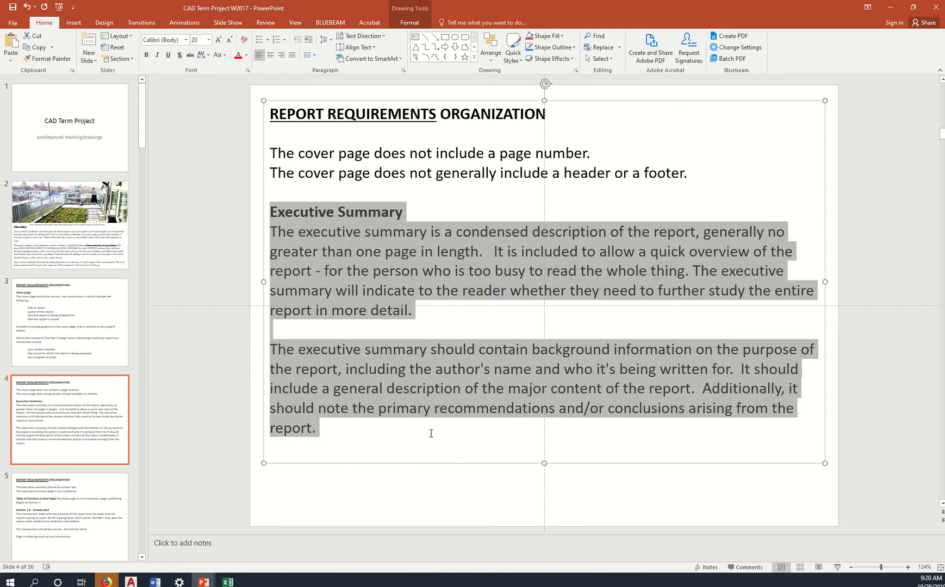
{"action": "key", "text": "alt+Tab"}
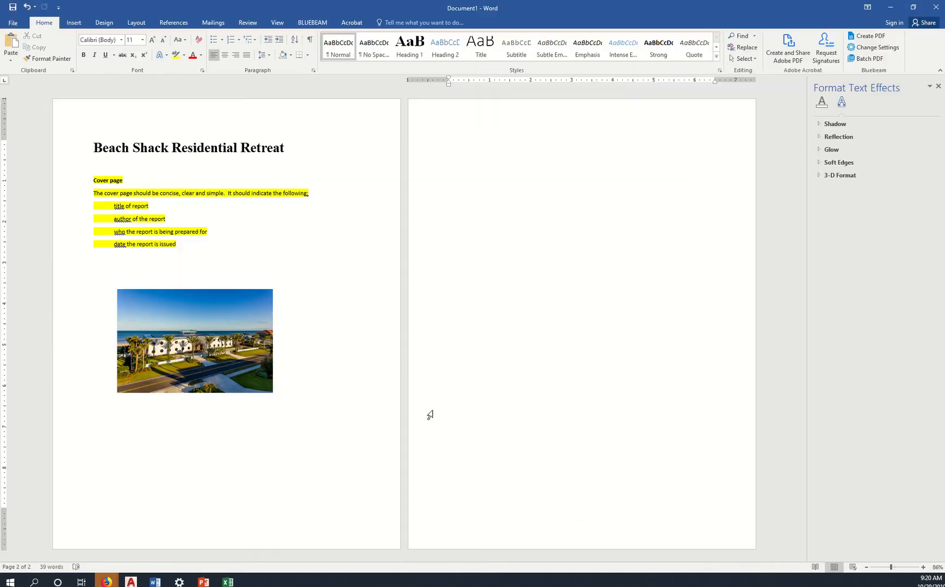
{"action": "key", "text": "ctrl+v"}
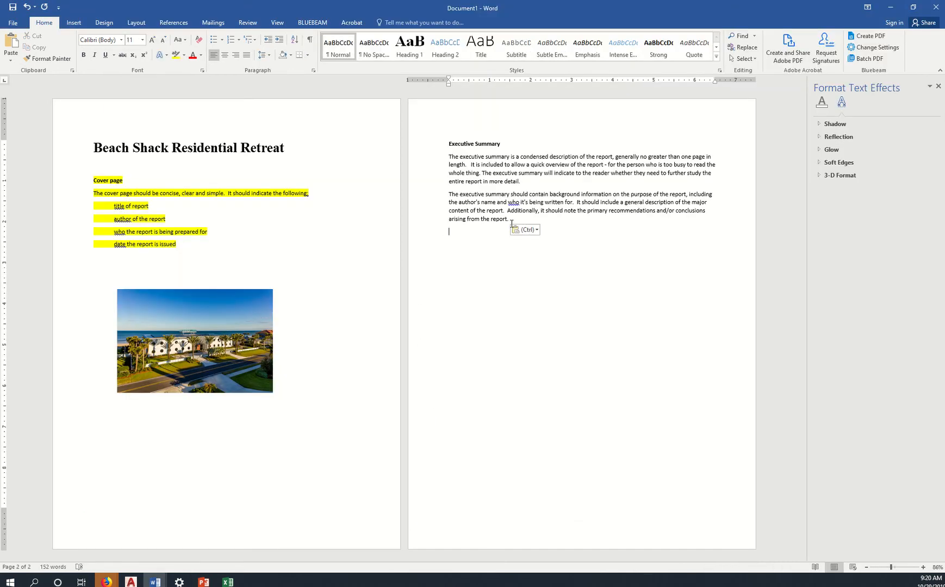
Highlight the pasted Executive Summary text in yellow and insert a page break after it.
{"action": "left_click_drag", "start_coordinate": [516, 218], "coordinate": [445, 146]}
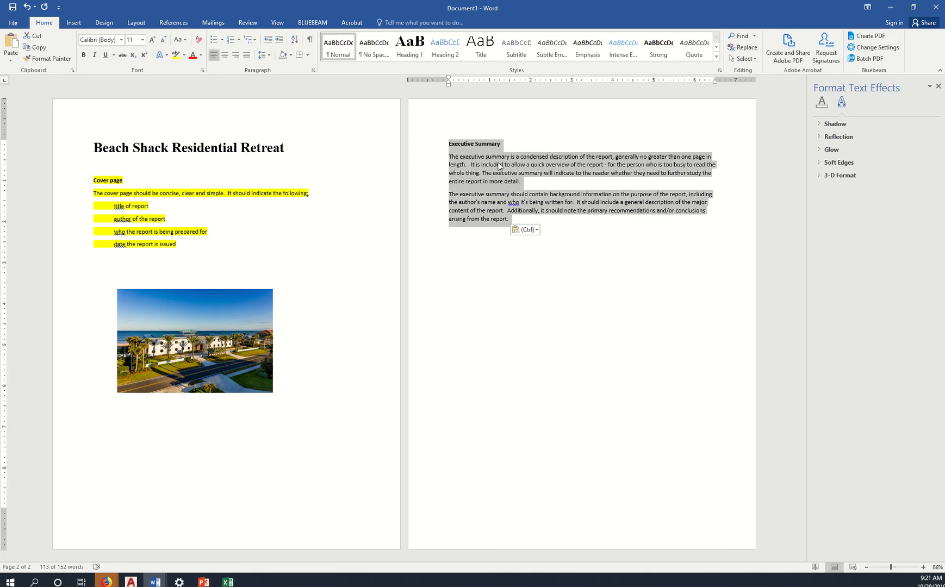
{"action": "right_click", "coordinate": [505, 179]}
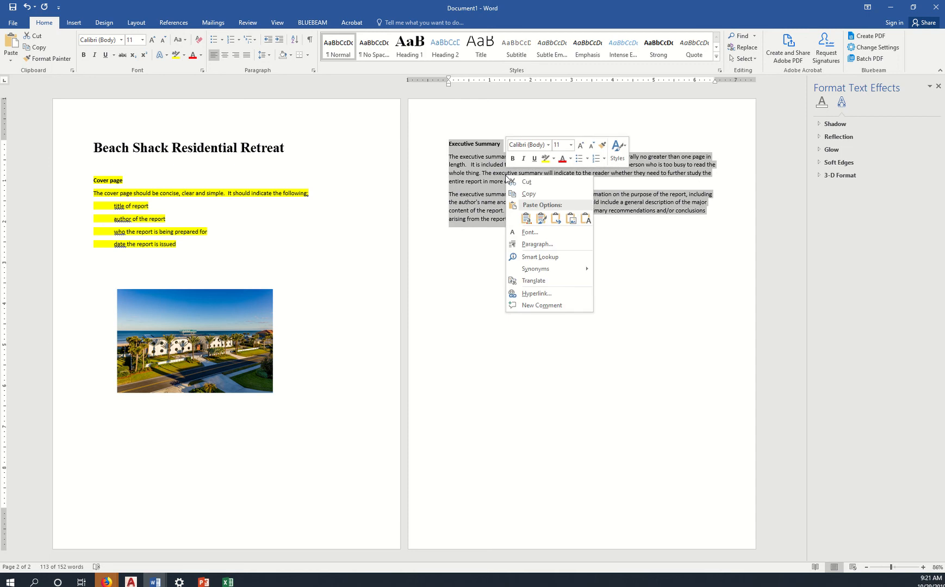
{"action": "left_click", "coordinate": [546, 159]}
{"action": "left_click", "coordinate": [544, 226]}
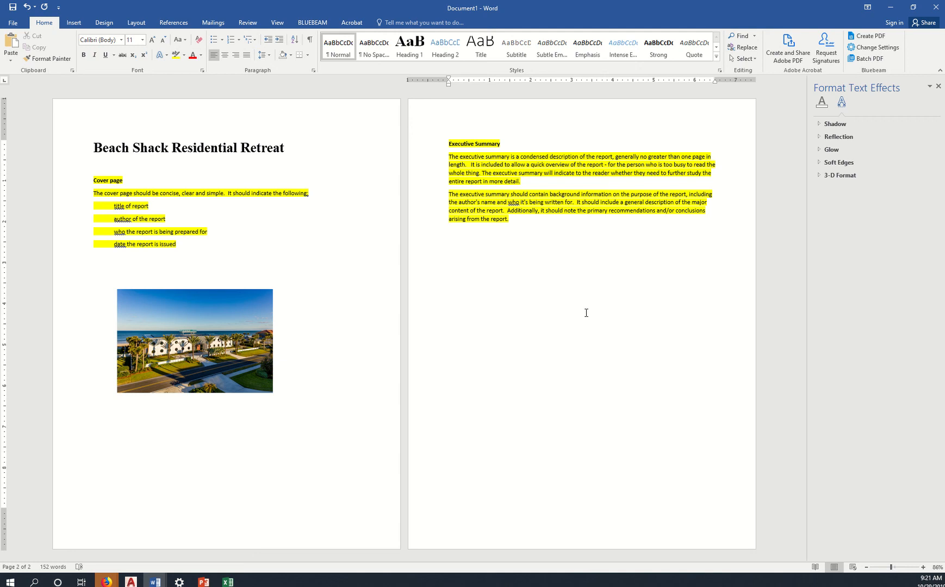
{"action": "key", "text": "ctrl+Return"}
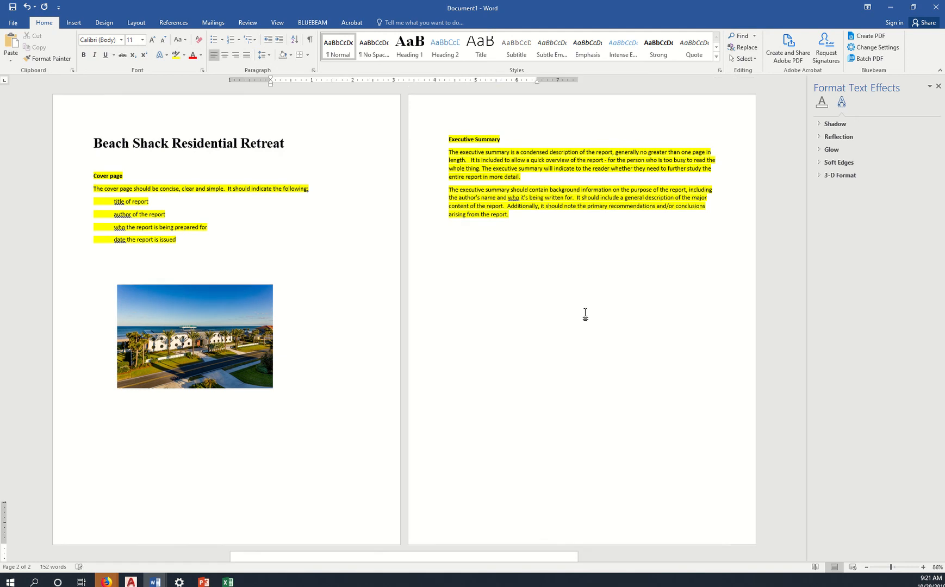
{"action": "scroll", "coordinate": [585, 319], "scroll_direction": "down", "scroll_amount": 5}
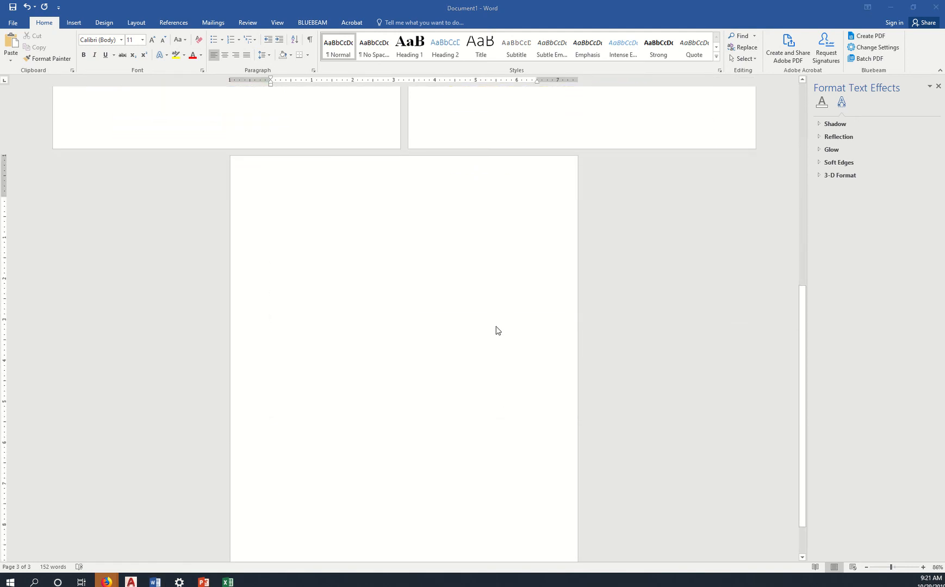
Copy the Table of Contents (Index Page) note from slide 5 of the PowerPoint presentation and paste it onto page 3 of the Word report.
{"action": "key", "text": "alt+Tab"}
{"action": "left_click", "coordinate": [80, 452]}
{"action": "scroll", "coordinate": [48, 348], "scroll_direction": "down", "scroll_amount": 3}
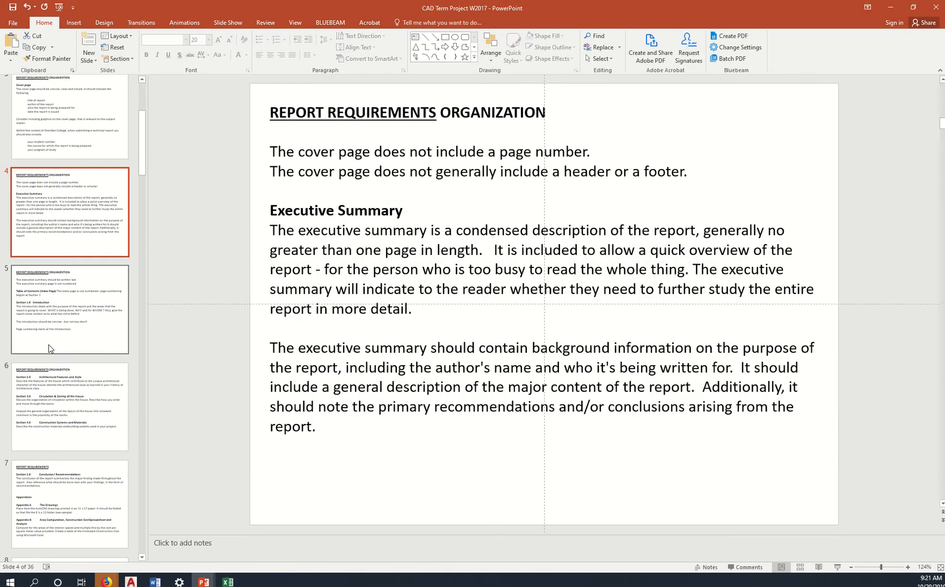
{"action": "left_click", "coordinate": [57, 315]}
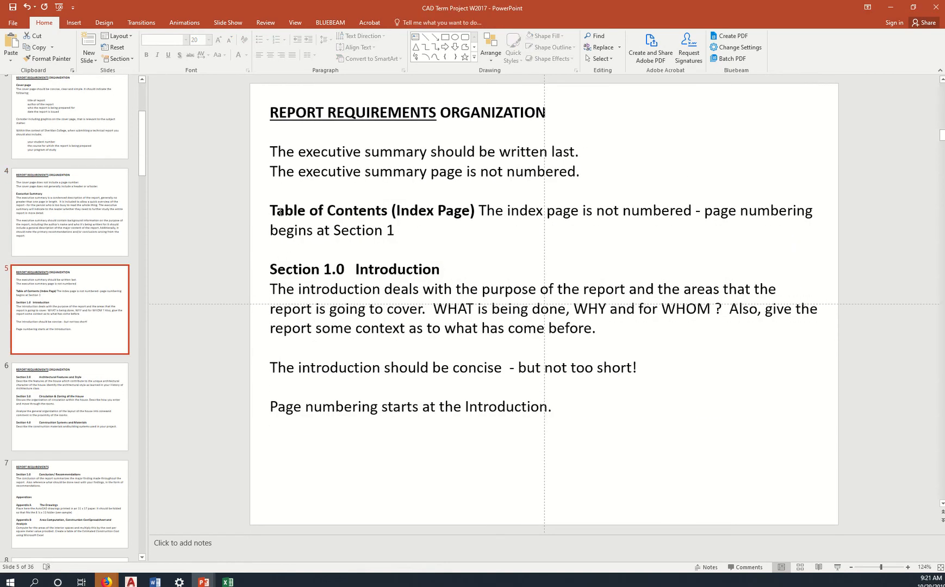
{"action": "left_click_drag", "start_coordinate": [271, 210], "coordinate": [411, 231]}
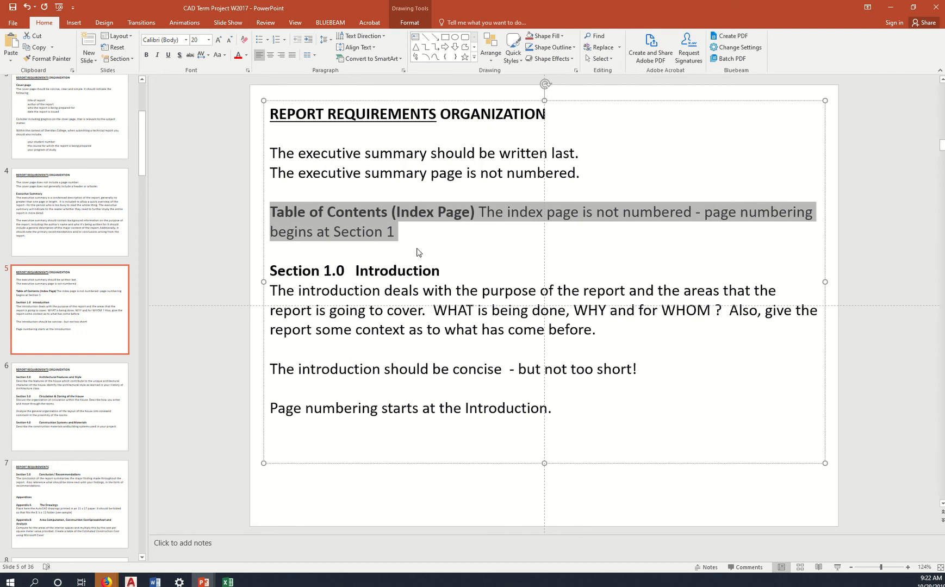
{"action": "key", "text": "alt+Tab"}
{"action": "key", "text": "ctrl+v"}
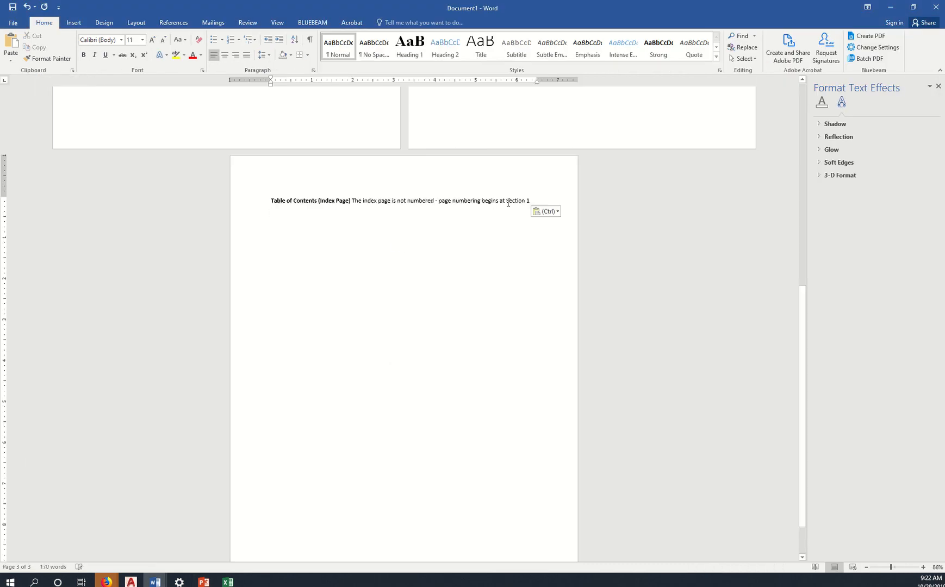
Highlight the pasted Table of Contents (Index Page) line in yellow and place the cursor below it.
{"action": "left_click_drag", "start_coordinate": [530, 198], "coordinate": [264, 197]}
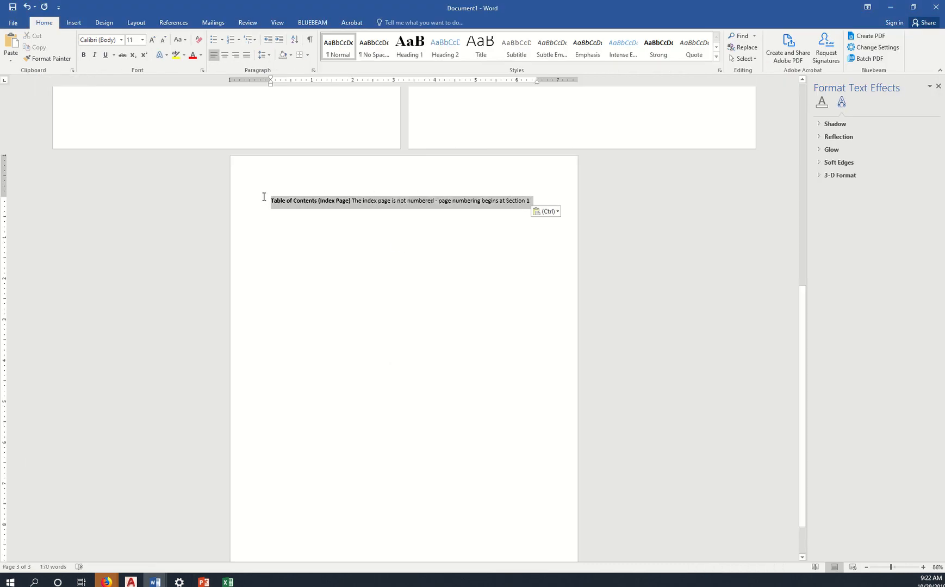
{"action": "left_click", "coordinate": [303, 179]}
{"action": "left_click", "coordinate": [367, 253]}
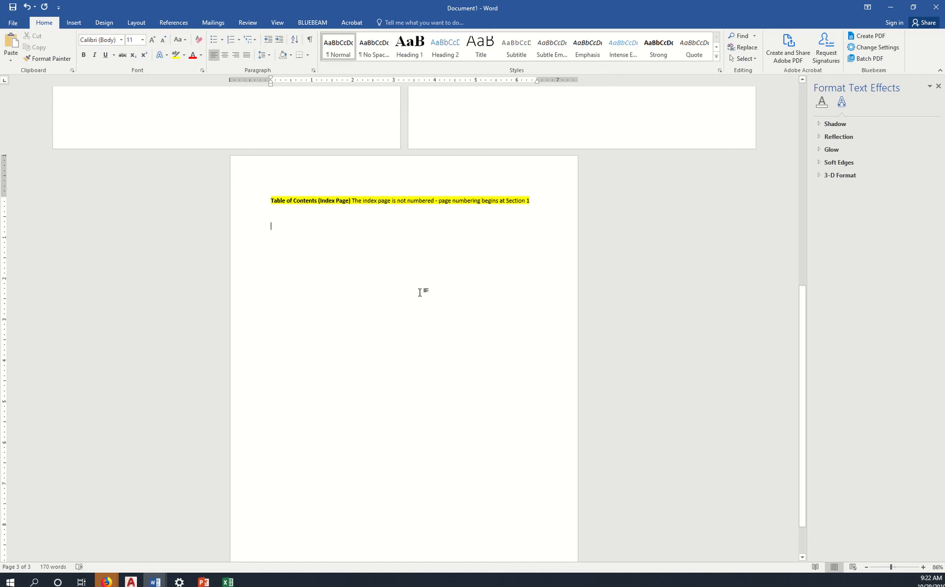
Examine Word's page and section break types, including Next Page, and the PowerPoint slide's rule on where page numbering starts.
{"action": "scroll", "coordinate": [420, 293], "scroll_direction": "up", "scroll_amount": 10}
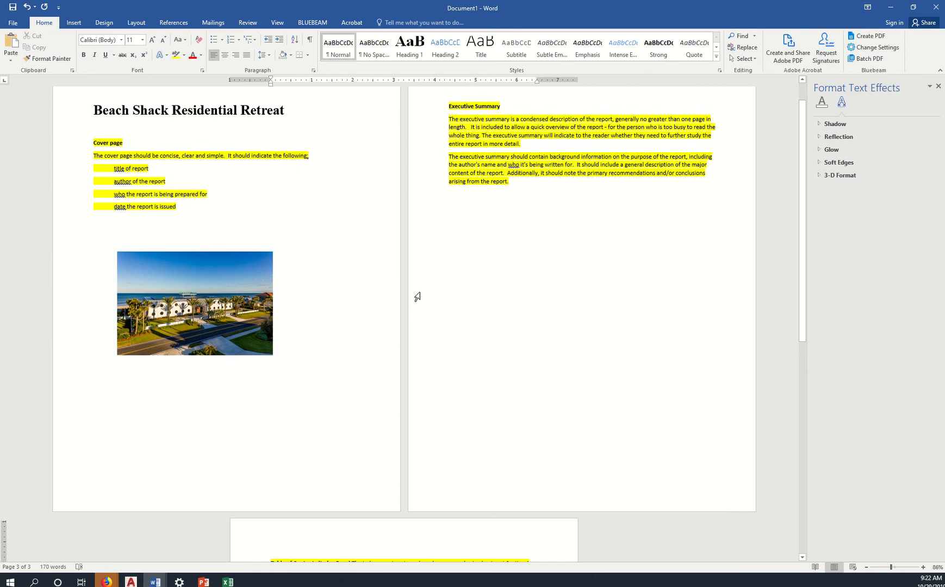
{"action": "scroll", "coordinate": [417, 297], "scroll_direction": "up", "scroll_amount": 1}
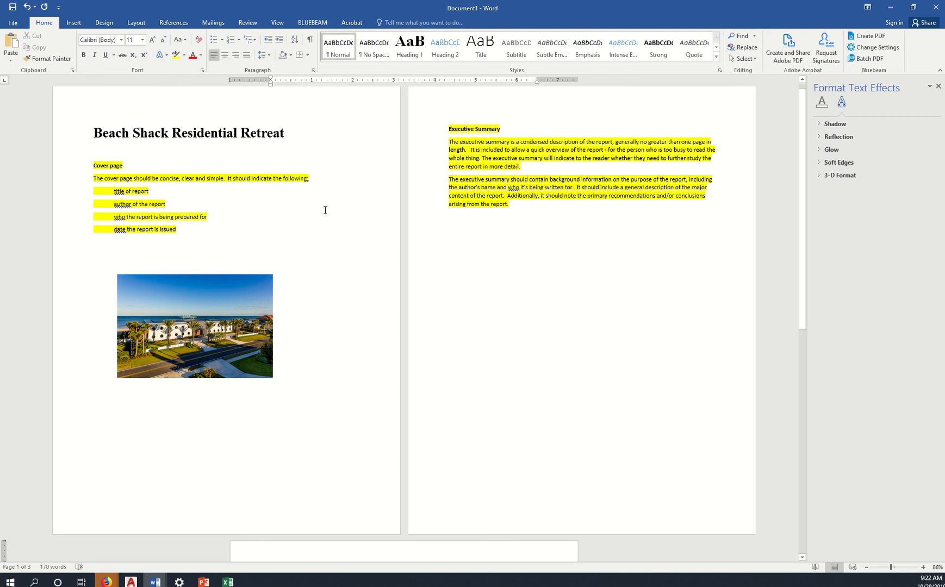
{"action": "left_click", "coordinate": [139, 24]}
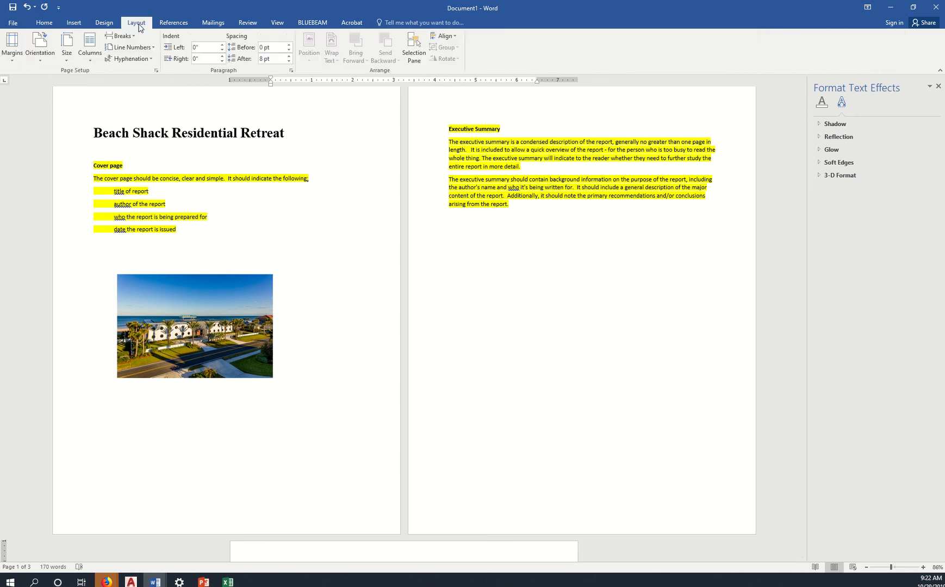
{"action": "left_click", "coordinate": [136, 36]}
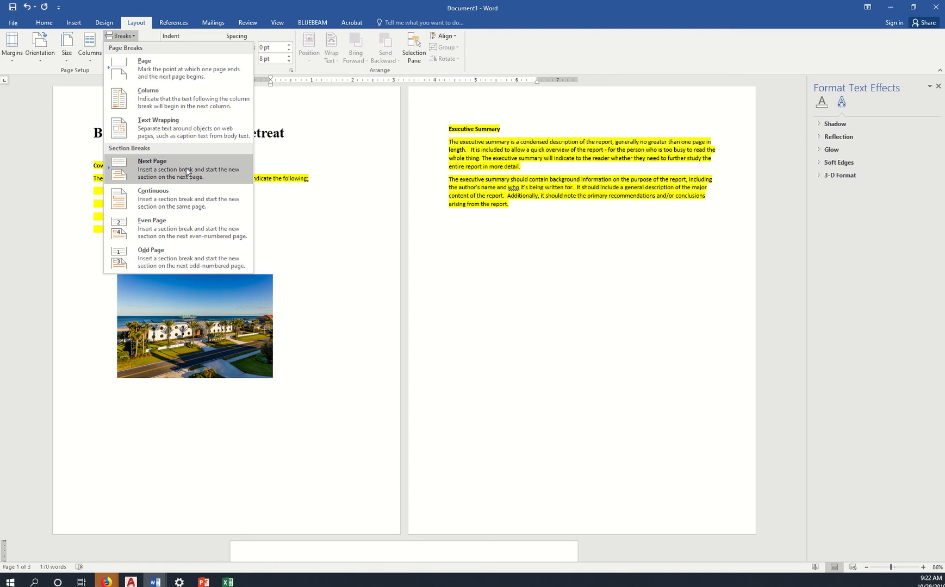
{"action": "key", "text": "alt+Tab"}
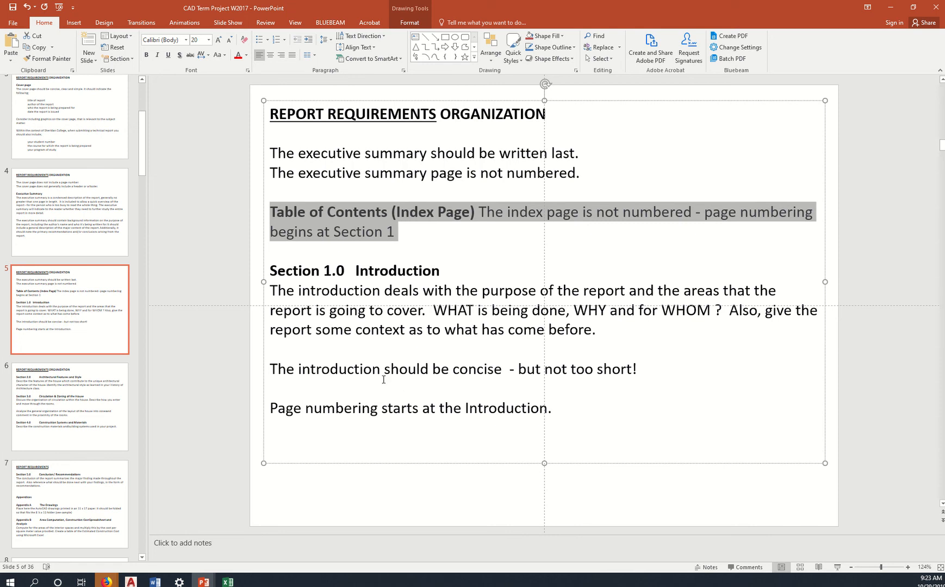
{"action": "key", "text": "alt+Tab"}
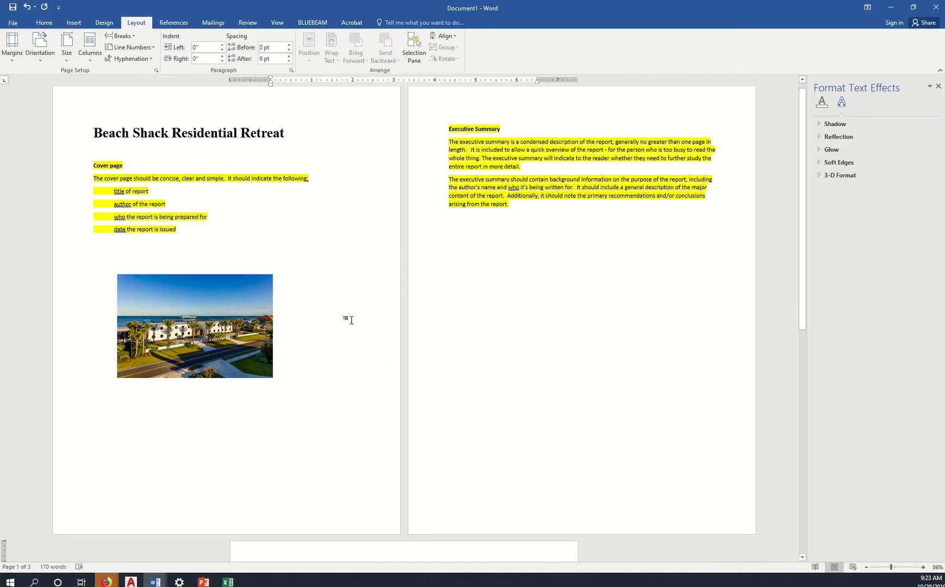
{"action": "scroll", "coordinate": [492, 427], "scroll_direction": "down", "scroll_amount": 1}
{"action": "scroll", "coordinate": [493, 427], "scroll_direction": "down", "scroll_amount": 5}
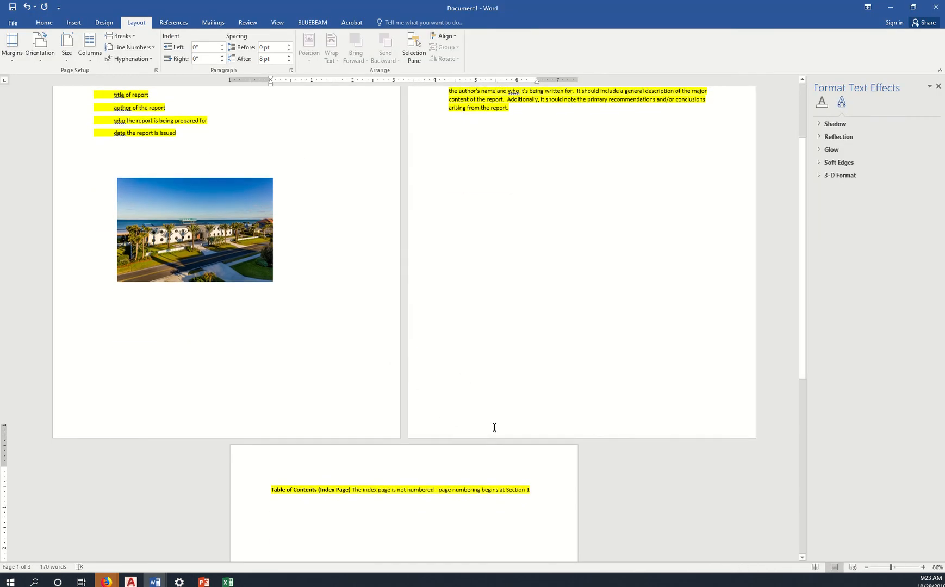